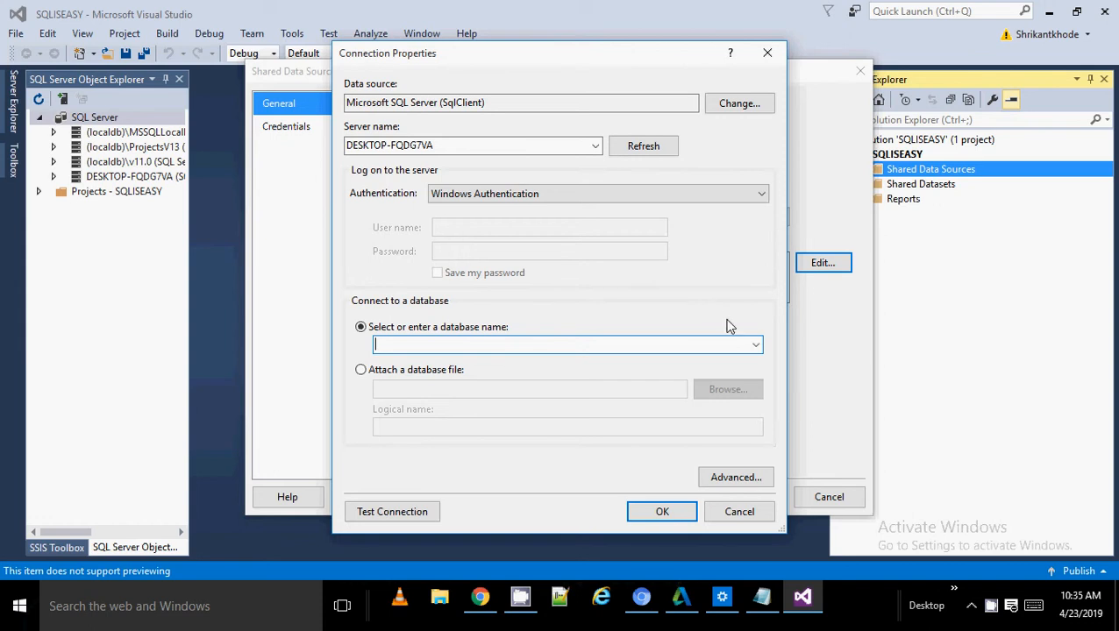
# Set the connection's database to AdventureWorksDW2012, test the connection, and accept the connection properties
pyautogui.click(755, 344)
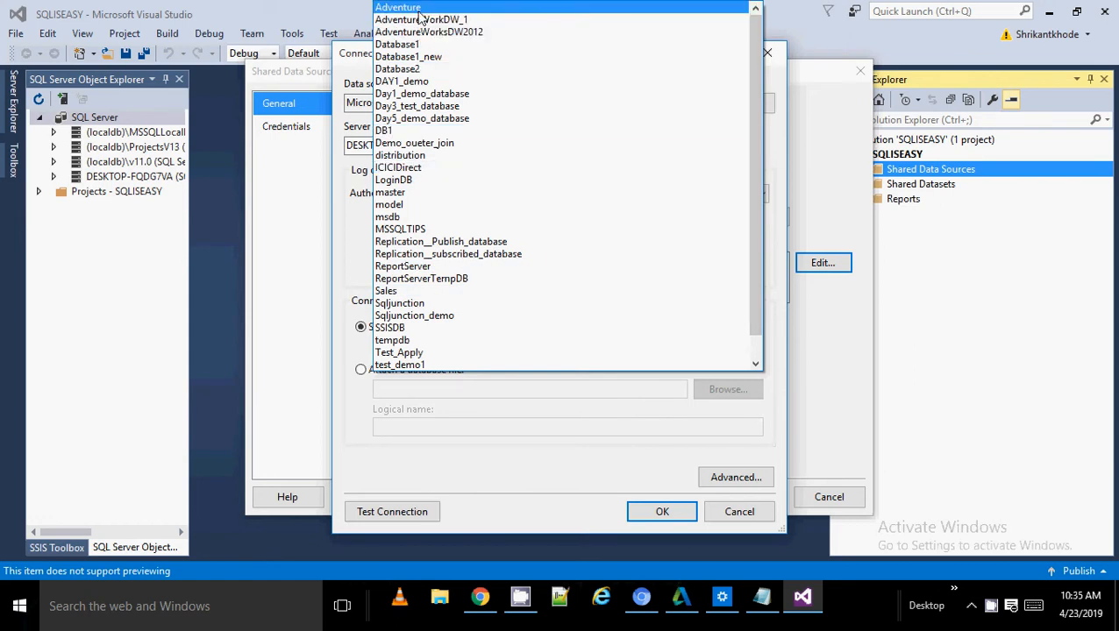
pyautogui.click(426, 32)
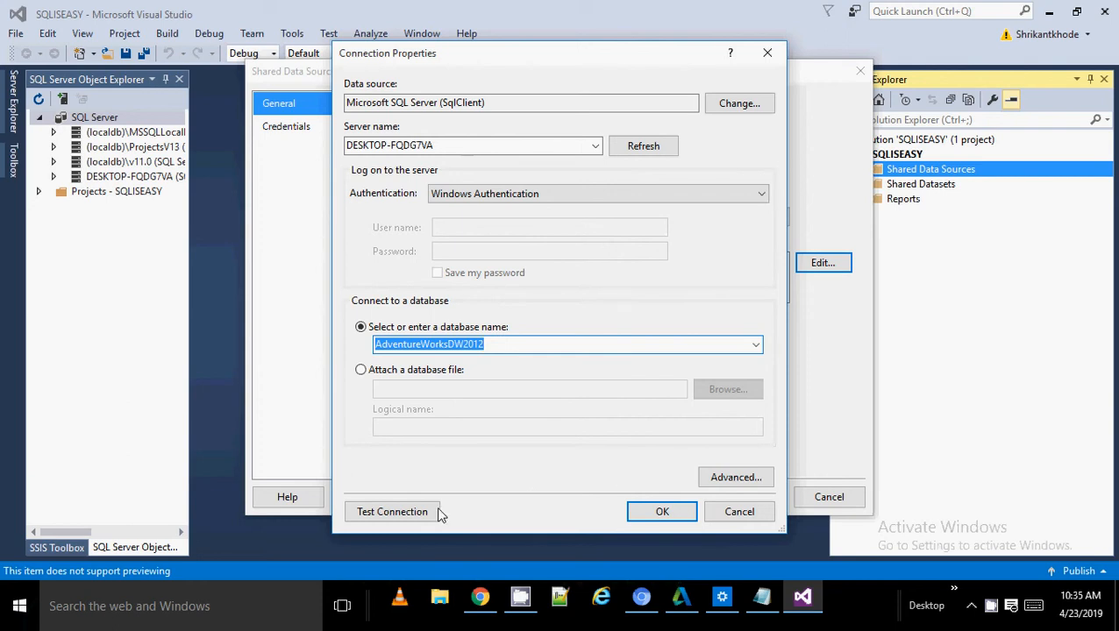
pyautogui.click(401, 519)
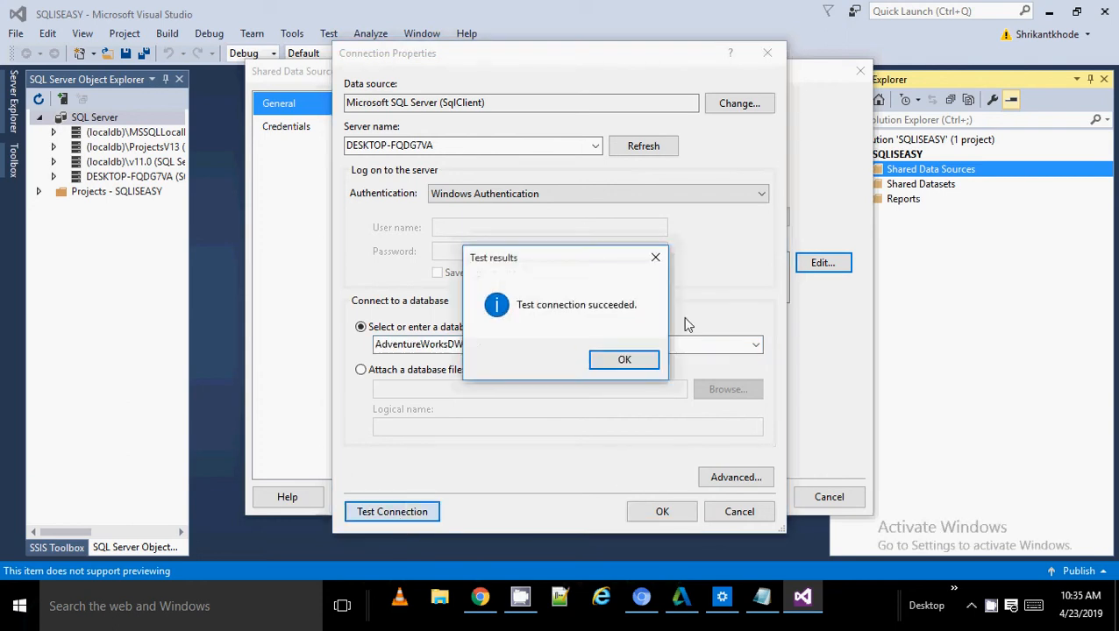
pyautogui.click(638, 362)
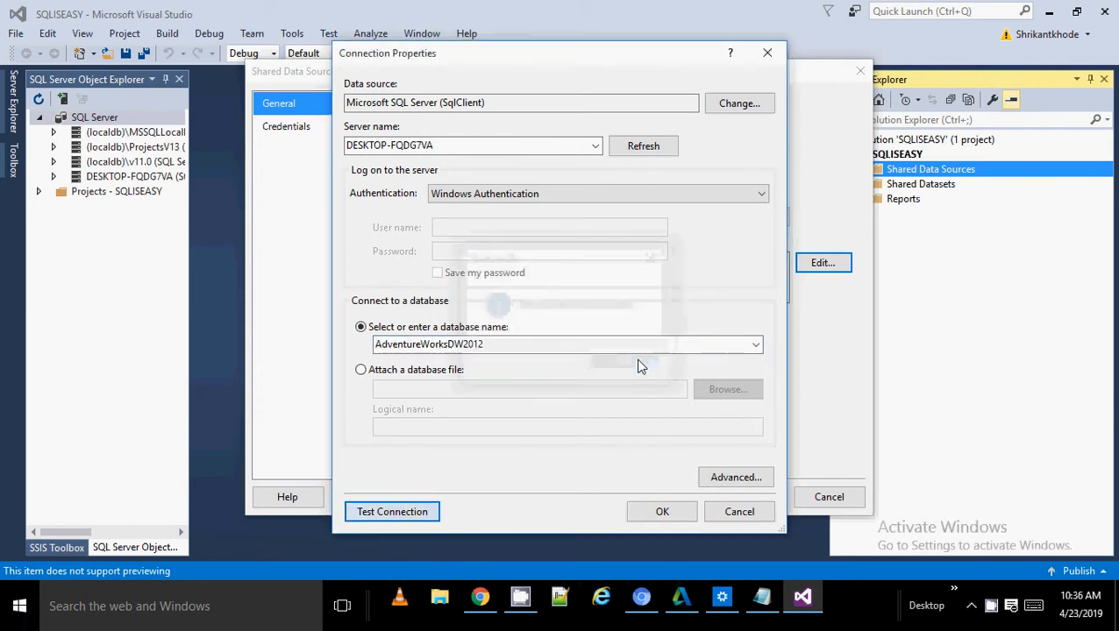
pyautogui.click(659, 512)
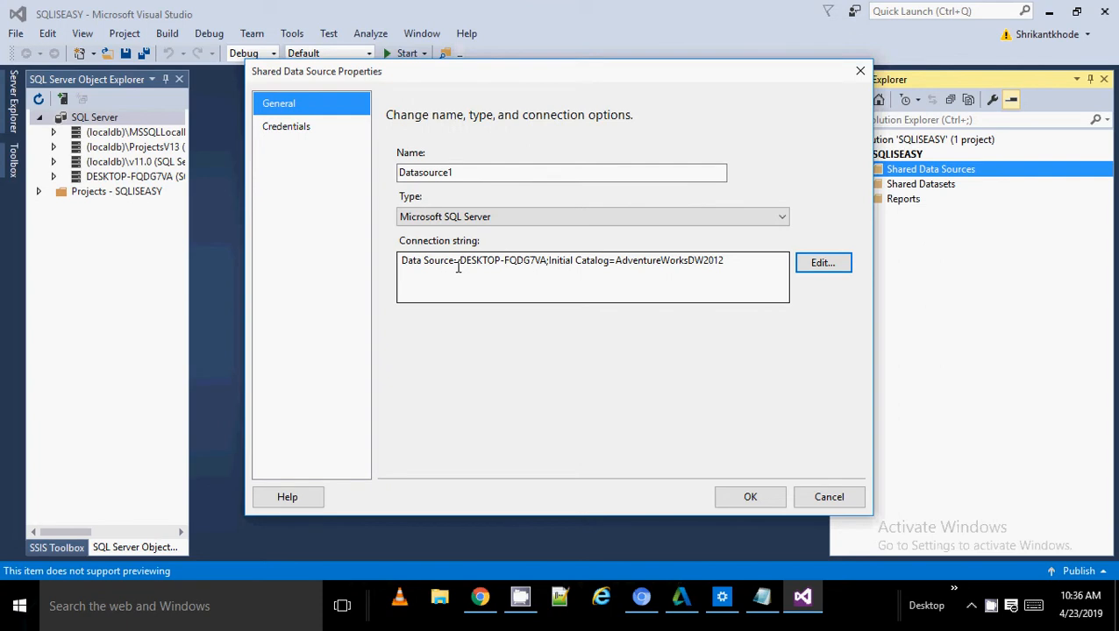
# Check the server and database in the connection string, then save Datasource1 and expand the Shared Data Sources folder
pyautogui.moveTo(460, 266); pyautogui.dragTo(548, 268)
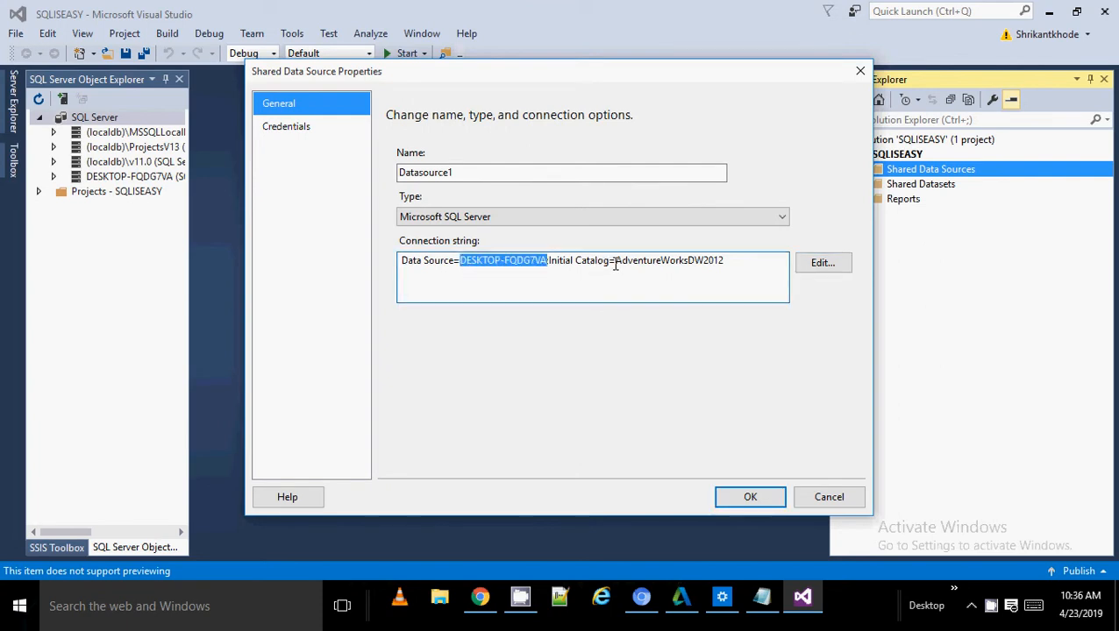
pyautogui.moveTo(615, 264); pyautogui.dragTo(751, 271)
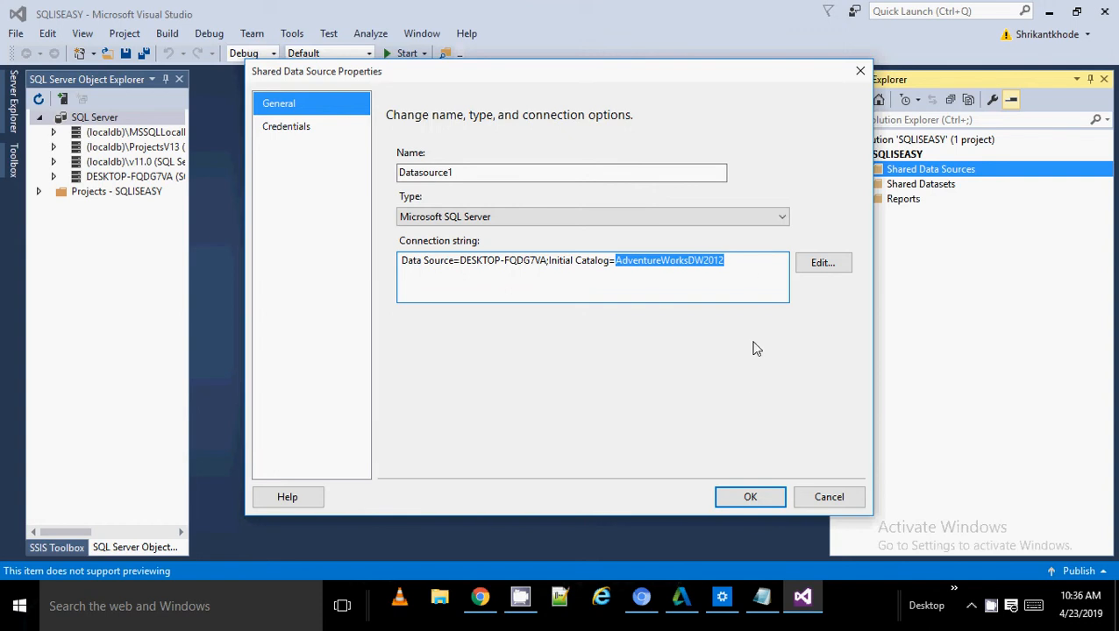
pyautogui.click(513, 172)
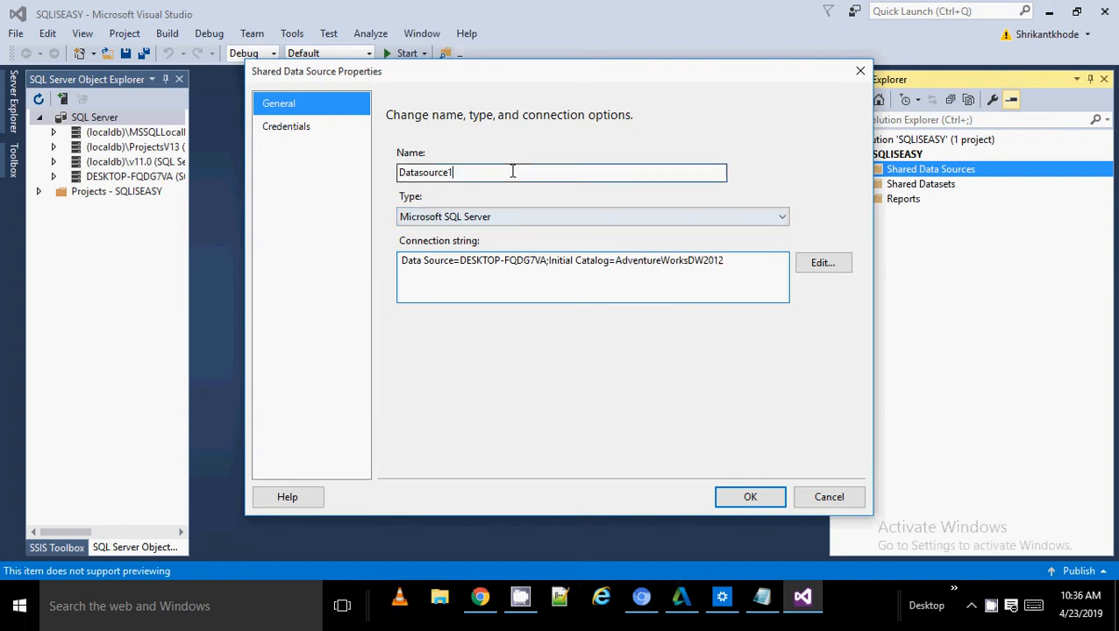
pyautogui.click(750, 498)
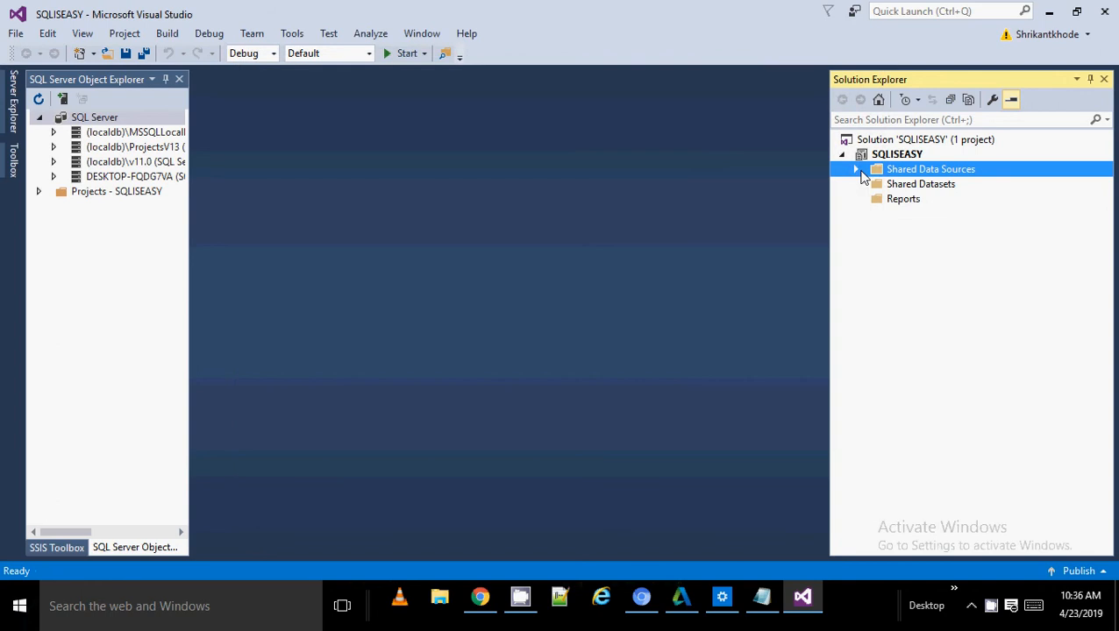
pyautogui.click(858, 170)
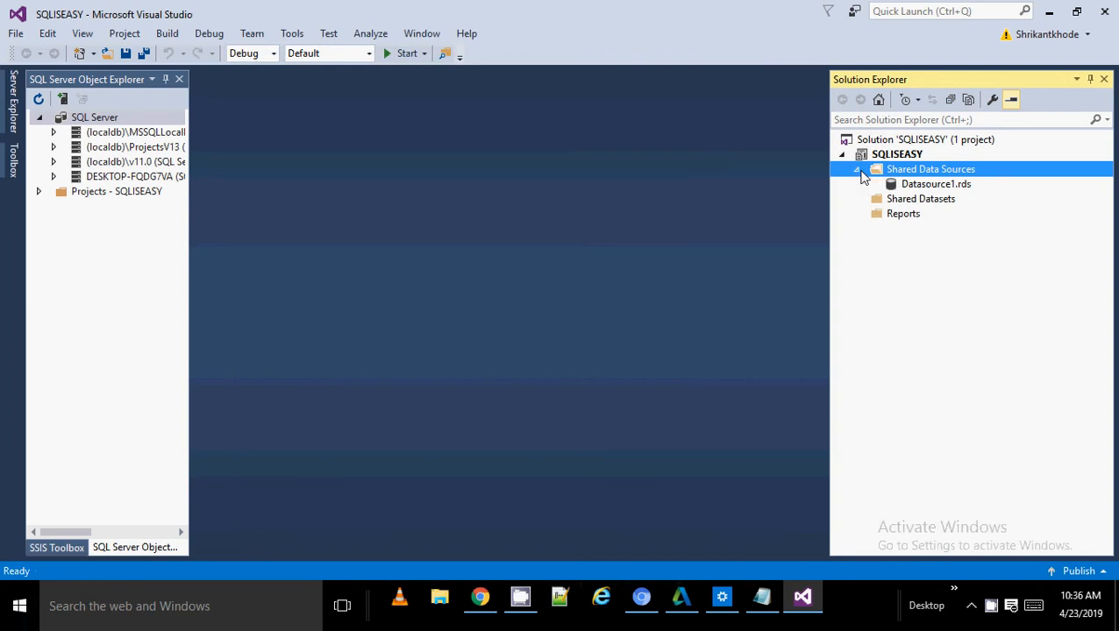
# Start a new shared dataset and choose Datasource1 as its data source
pyautogui.click(937, 207)
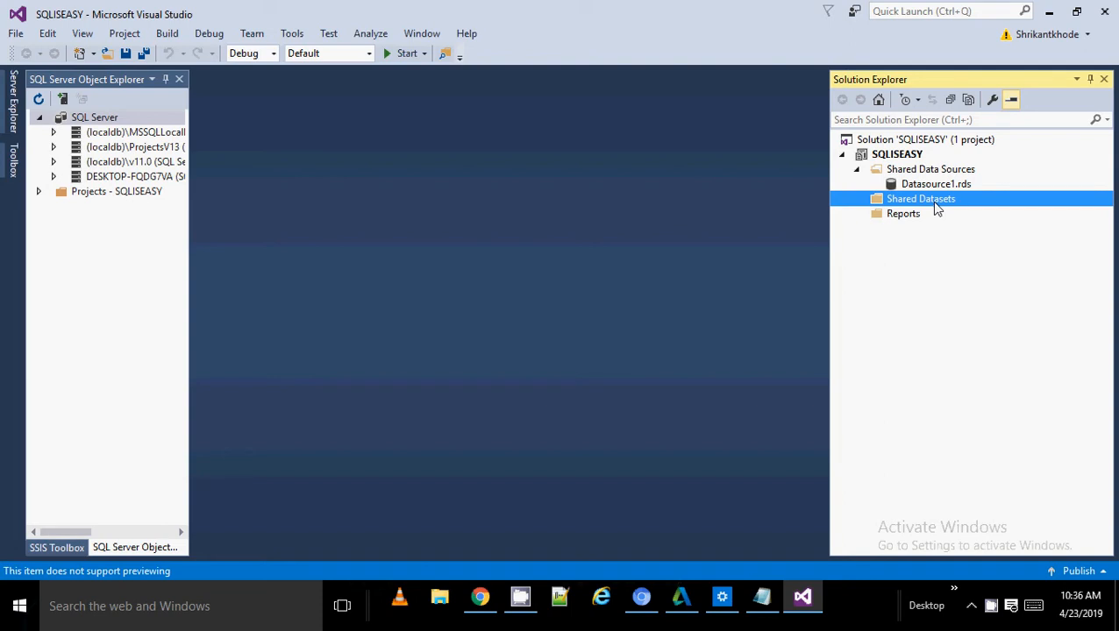
pyautogui.rightClick(936, 207)
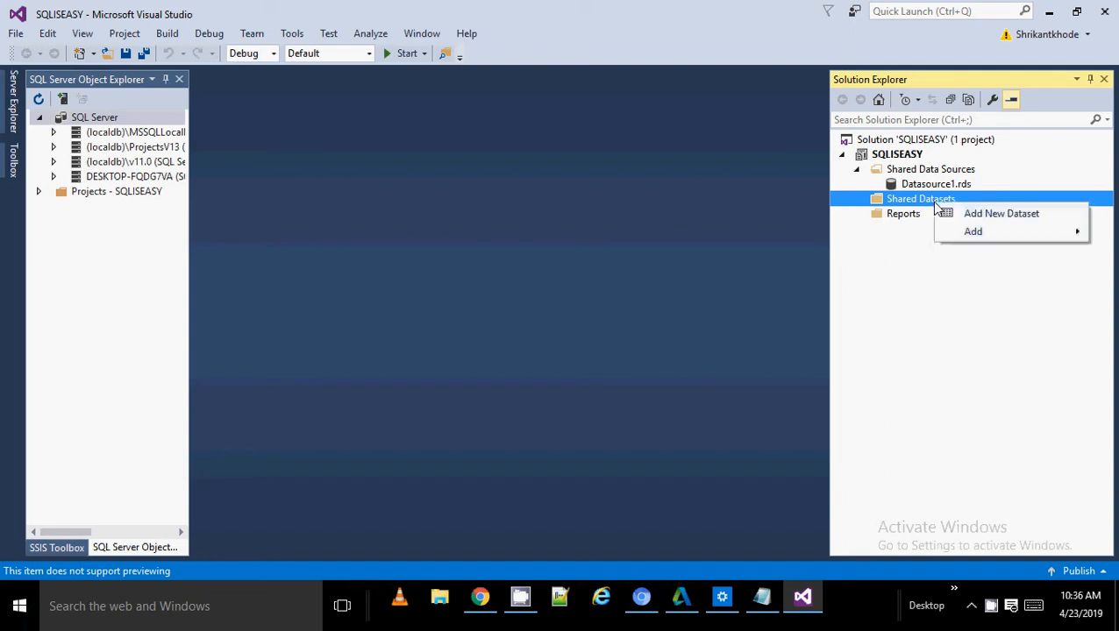
pyautogui.click(980, 216)
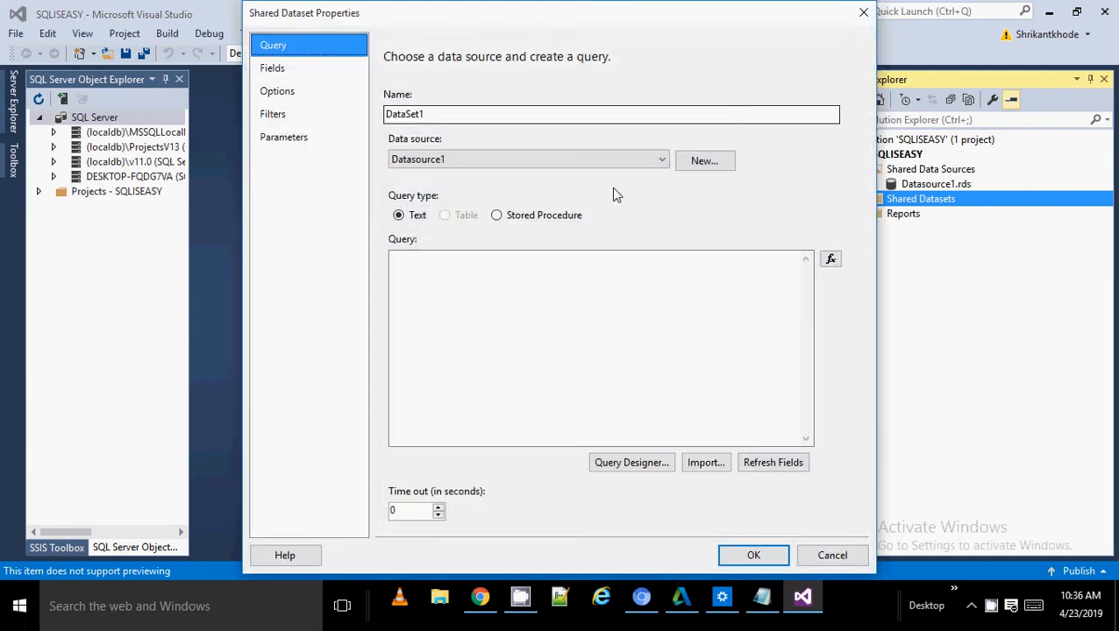
pyautogui.click(456, 165)
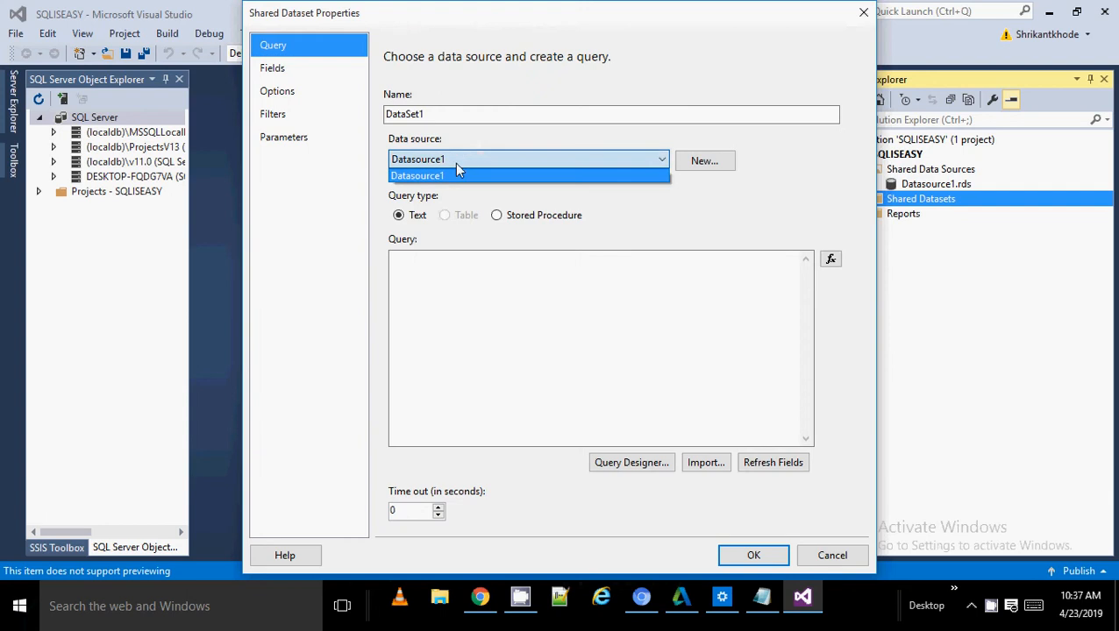
pyautogui.click(455, 175)
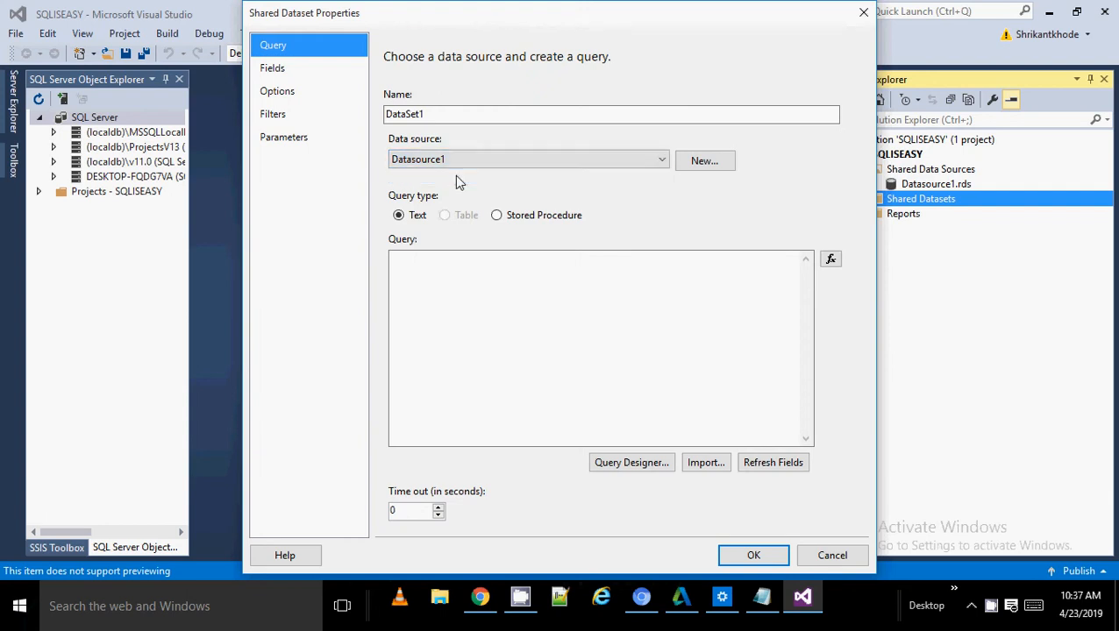
pyautogui.doubleClick(440, 117)
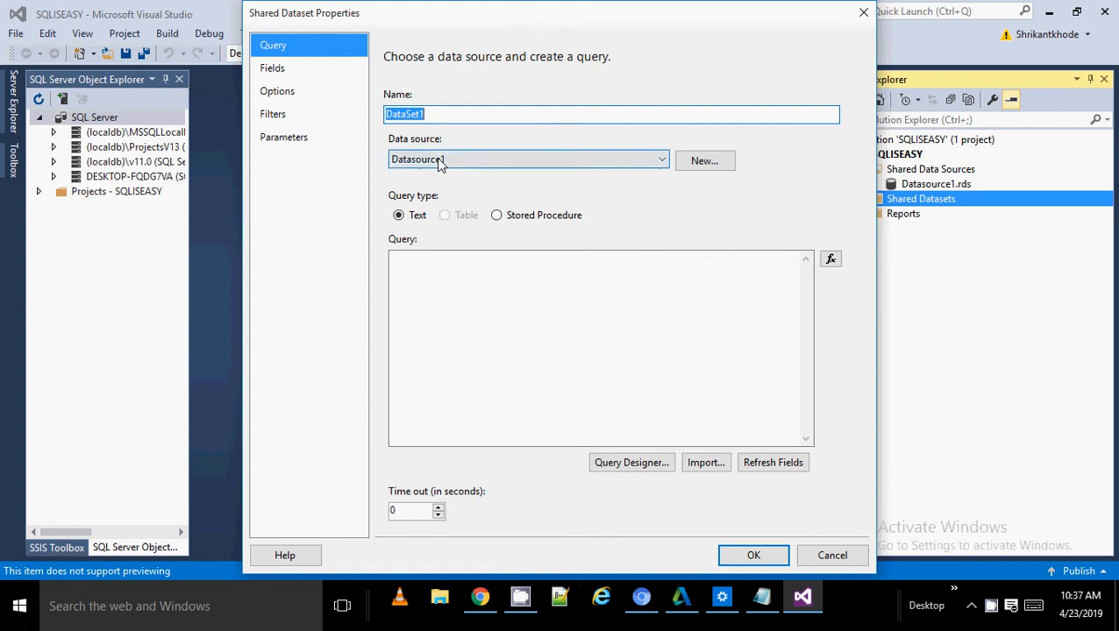
pyautogui.click(439, 160)
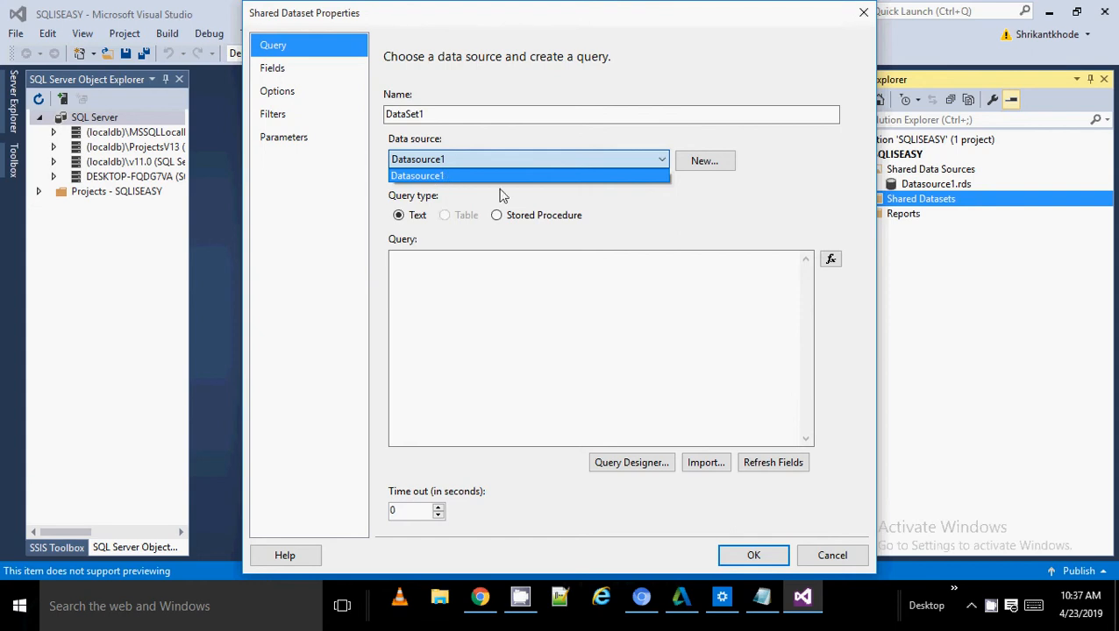
pyautogui.click(596, 195)
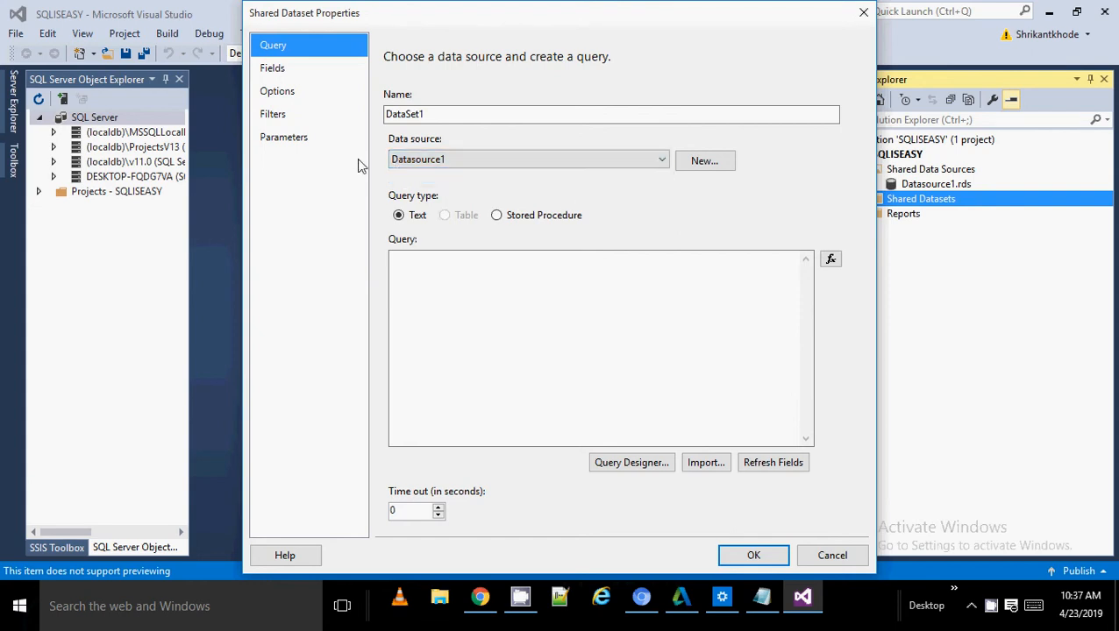
pyautogui.click(659, 162)
pyautogui.click(716, 172)
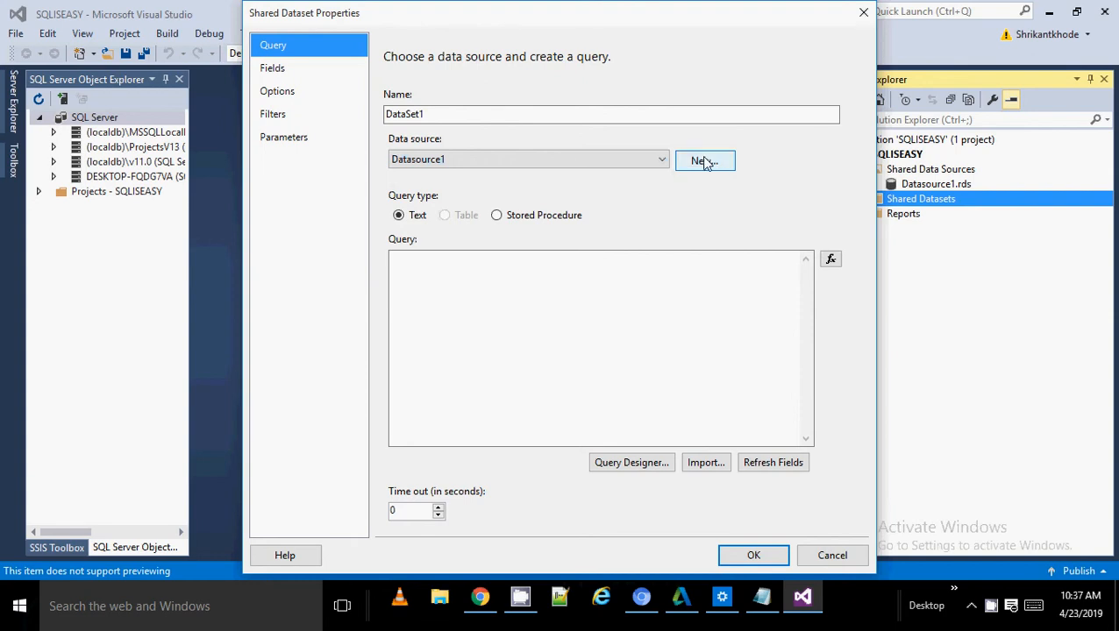
pyautogui.click(706, 162)
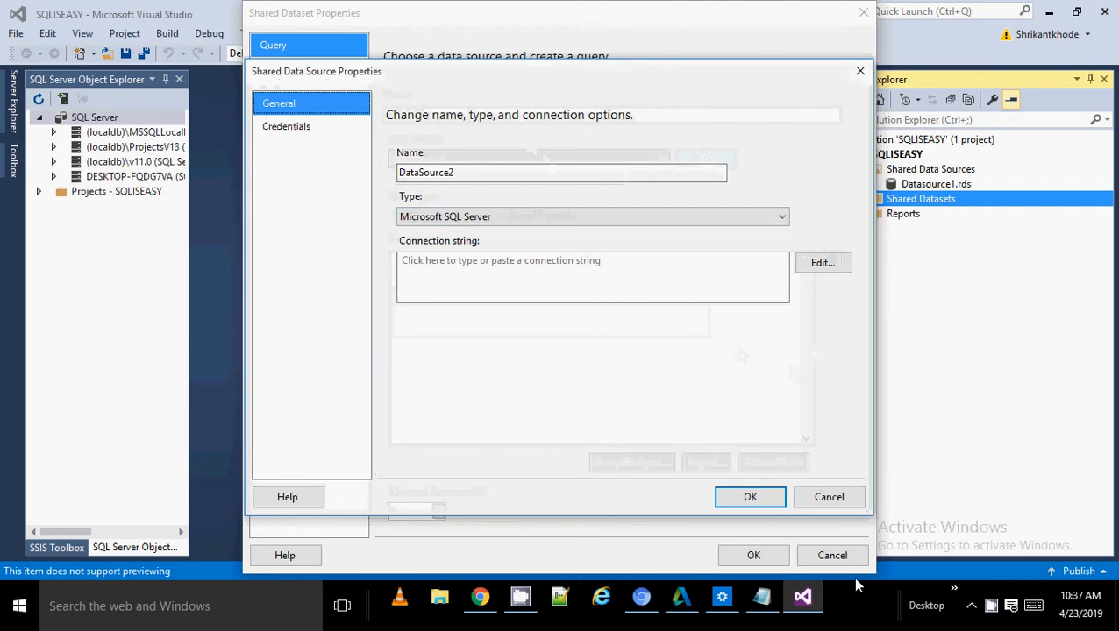
pyautogui.click(827, 498)
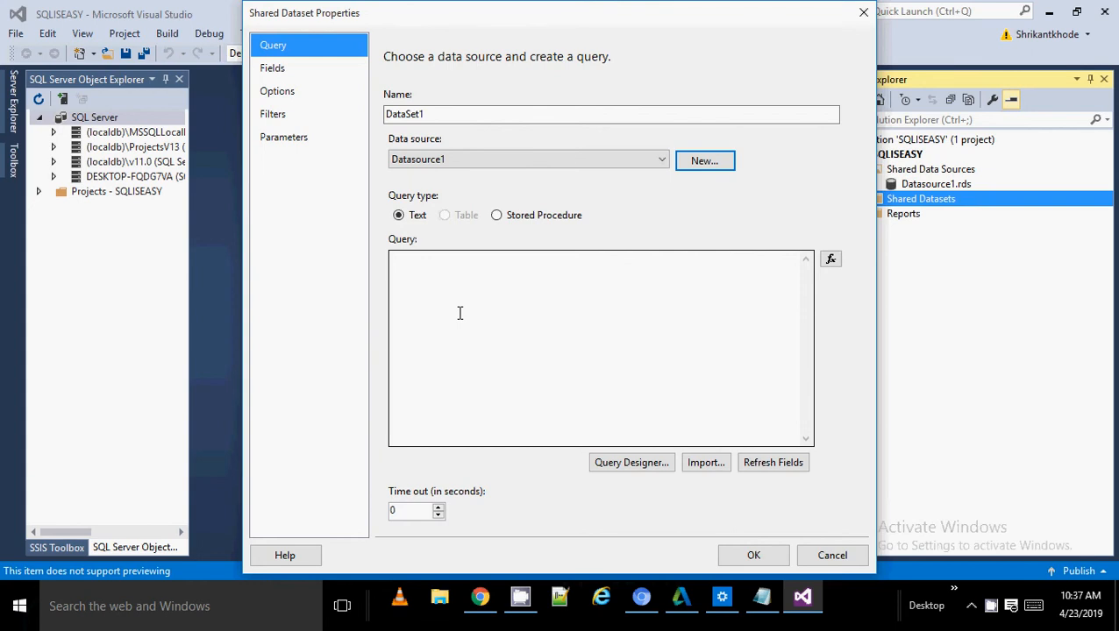
# Enter a text query selecting 1 as id and a person's first name as Name, and save the dataset
pyautogui.click(460, 313)
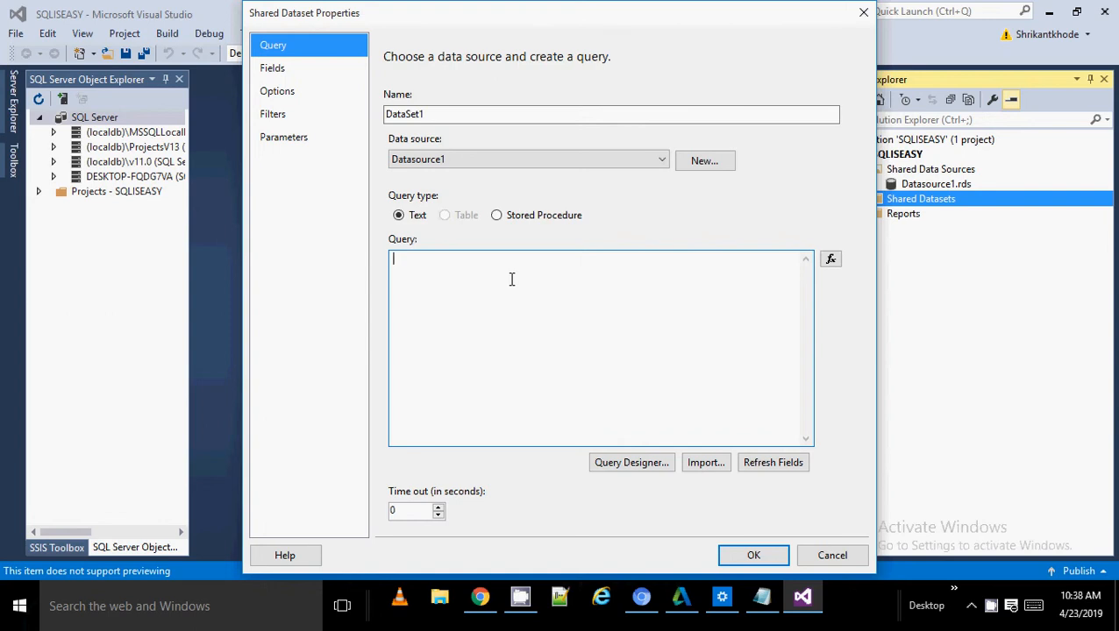
pyautogui.write("select 1 id ,'Shrikant'  Name")
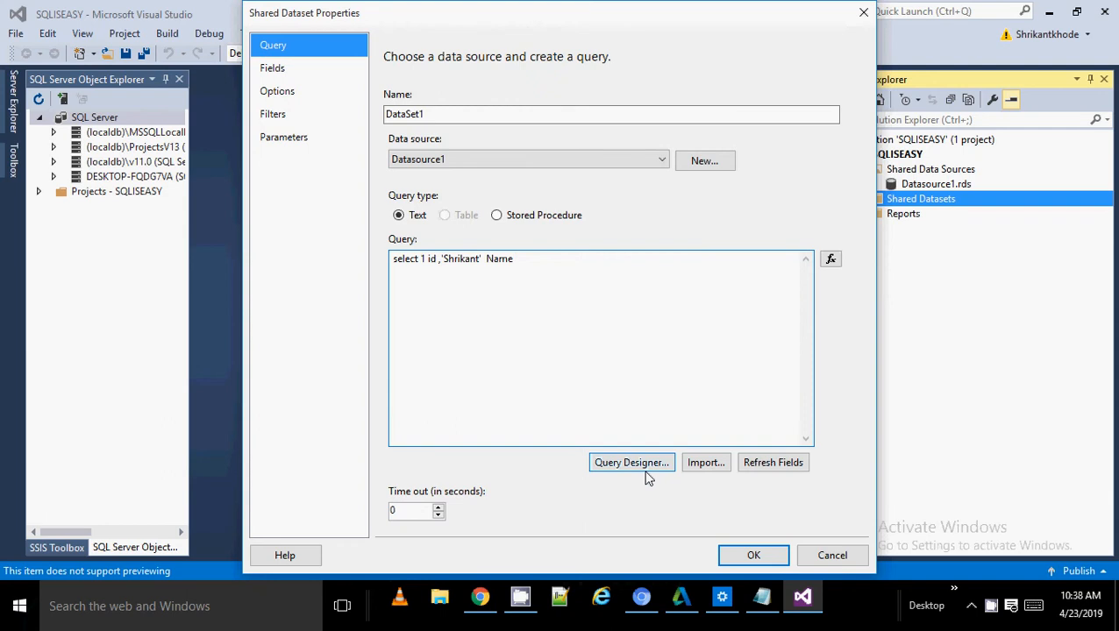
pyautogui.click(751, 556)
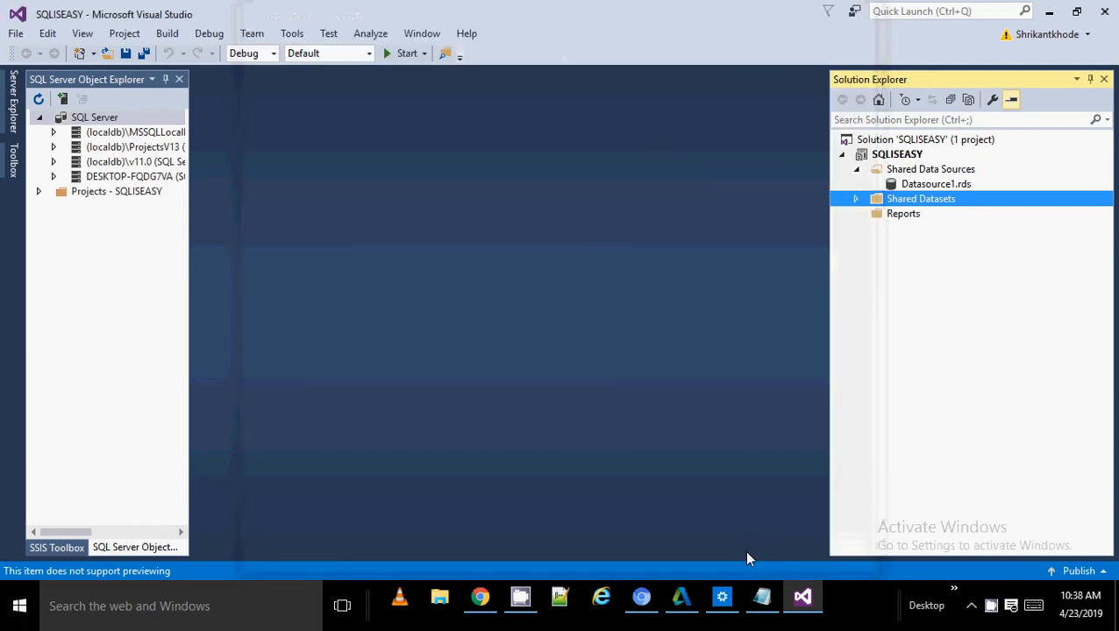
# Reopen DataSet1 from Shared Datasets, run its query in the Query Designer, and accept the reformatted query
pyautogui.click(856, 200)
pyautogui.click(922, 216)
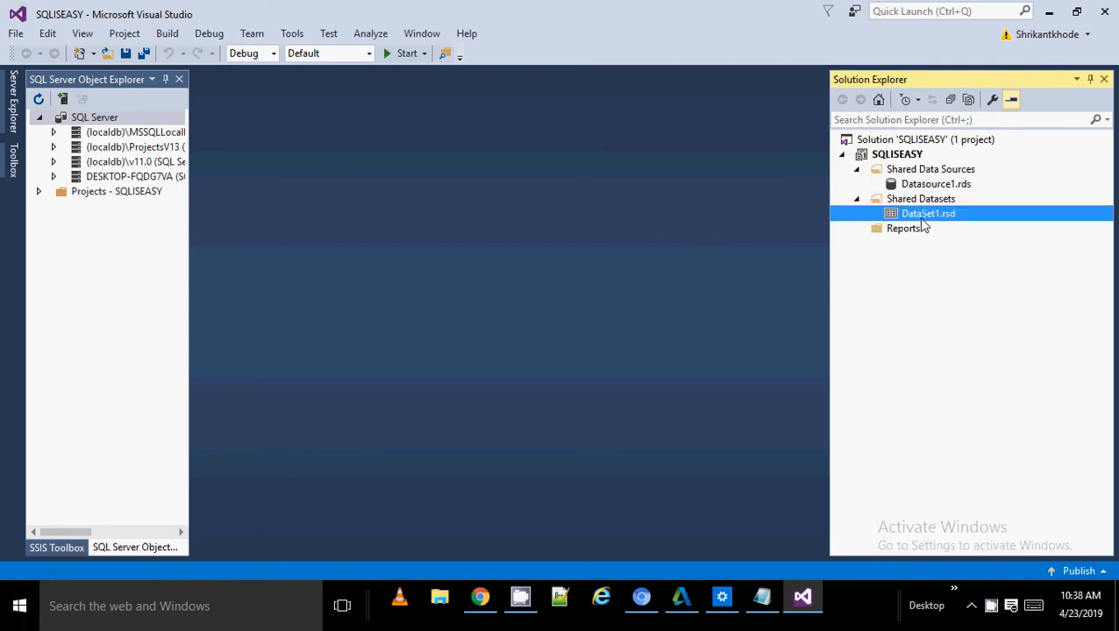
pyautogui.doubleClick(922, 220)
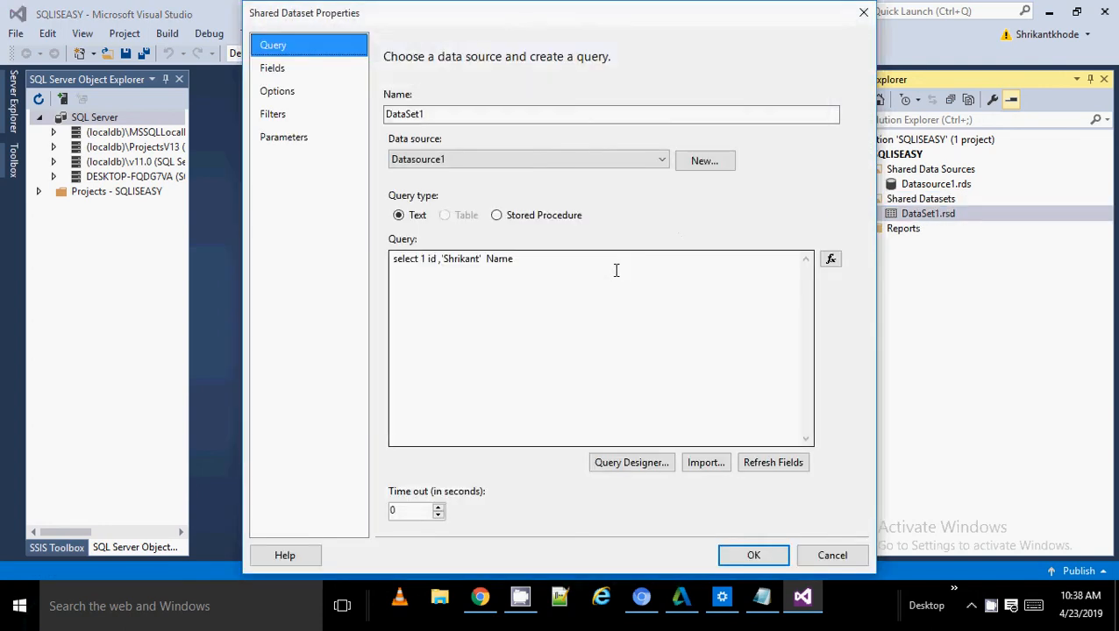
pyautogui.click(630, 464)
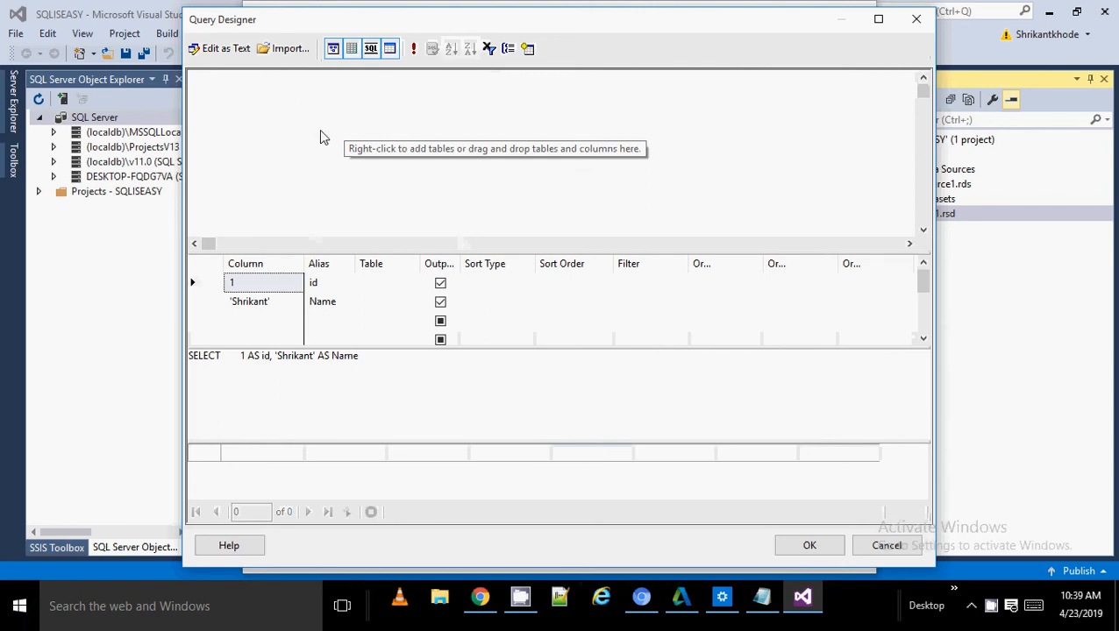
pyautogui.click(414, 50)
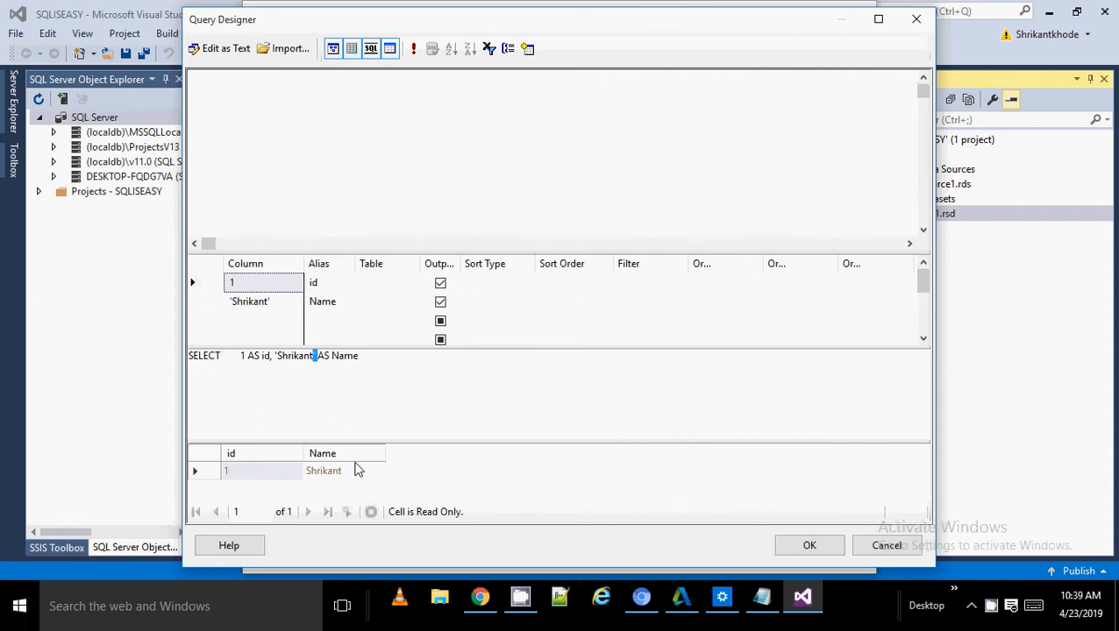
pyautogui.click(811, 545)
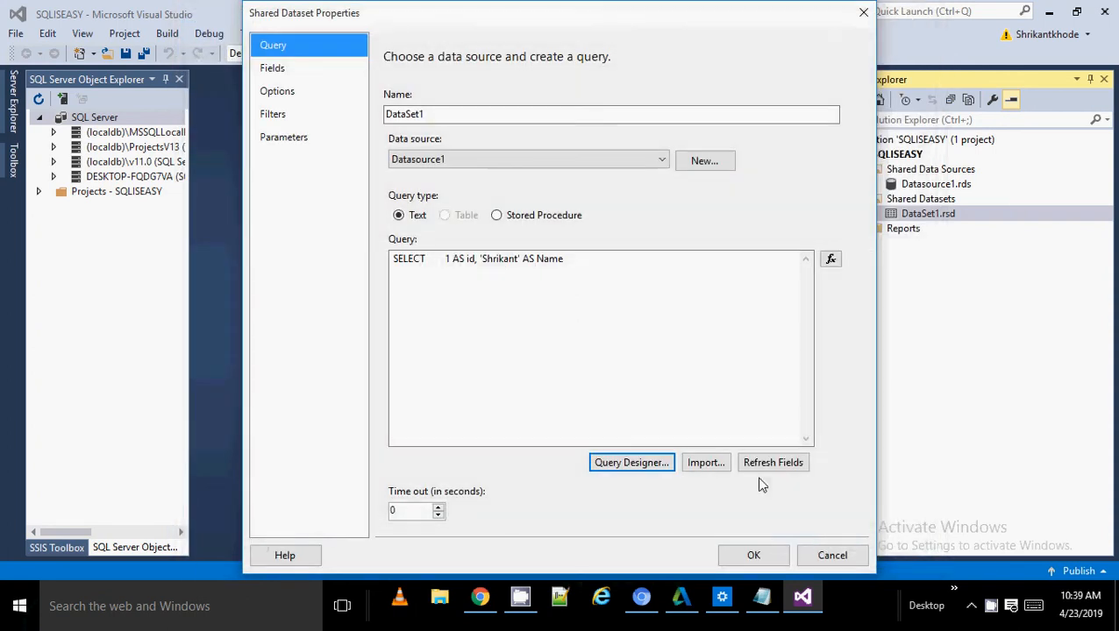
pyautogui.click(765, 552)
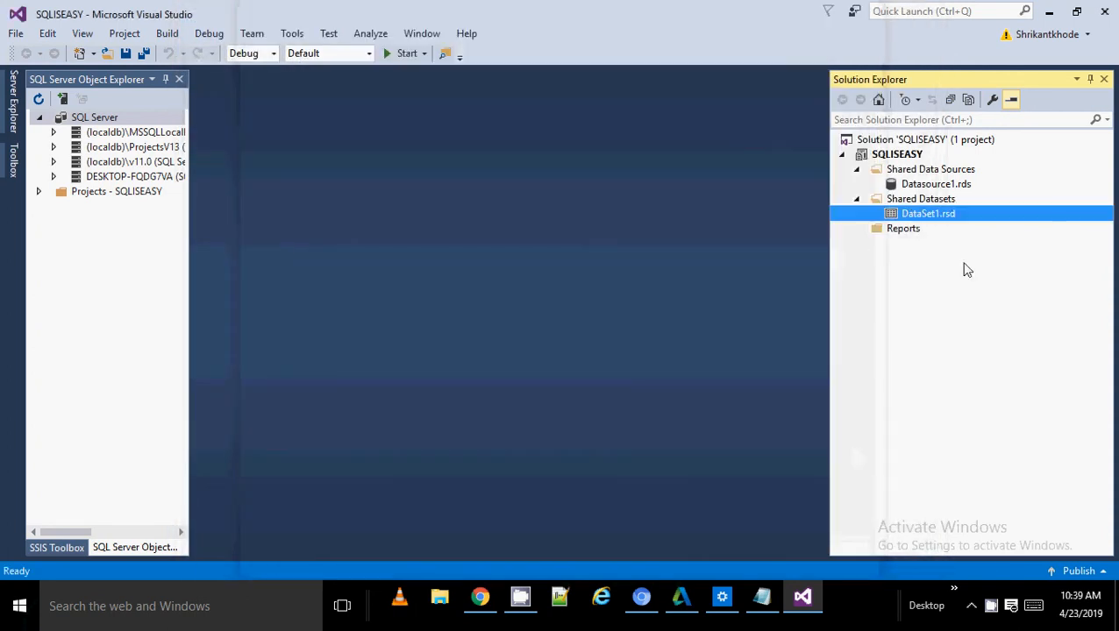
# Collapse the shared dataset and data source folders and launch the Report Wizard for a new report in the Reports folder
pyautogui.click(856, 199)
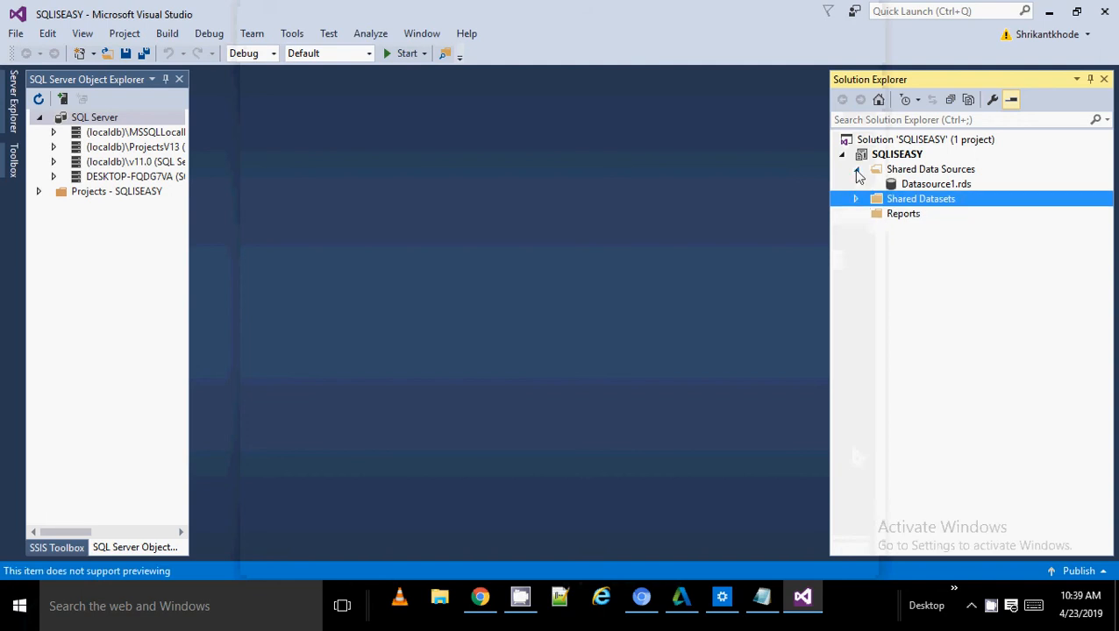
pyautogui.click(856, 169)
pyautogui.click(895, 204)
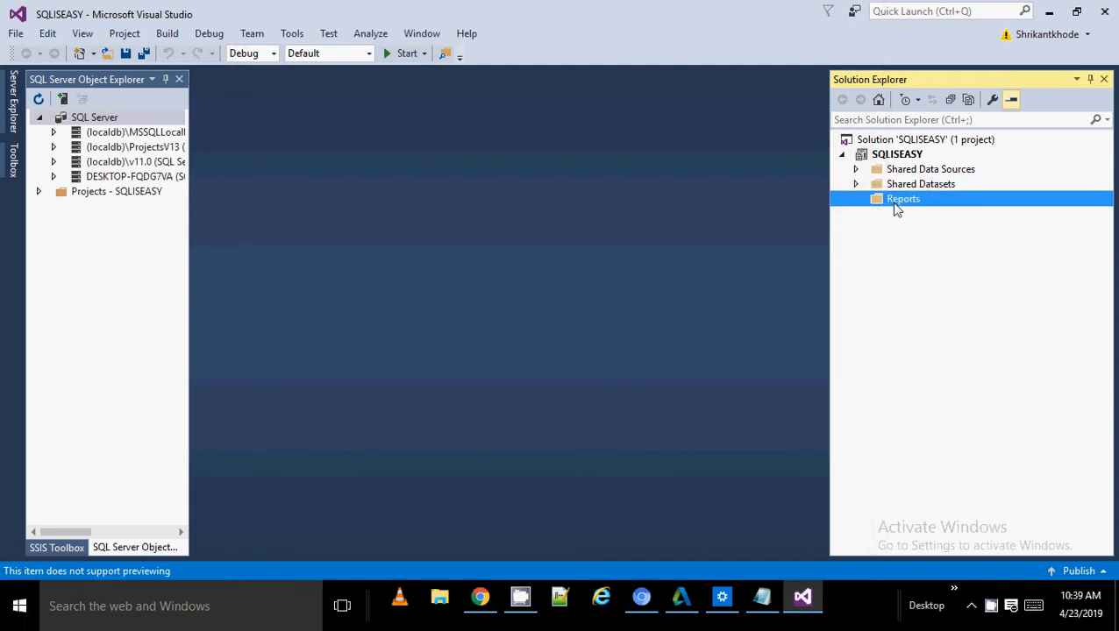
pyautogui.rightClick(896, 207)
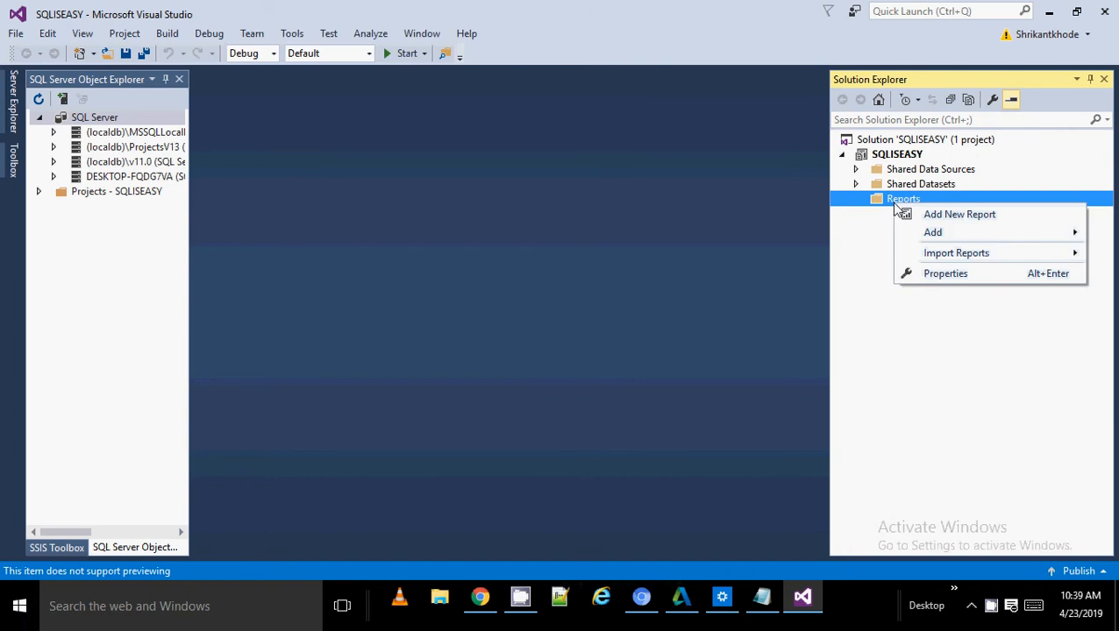
pyautogui.moveTo(945, 235)
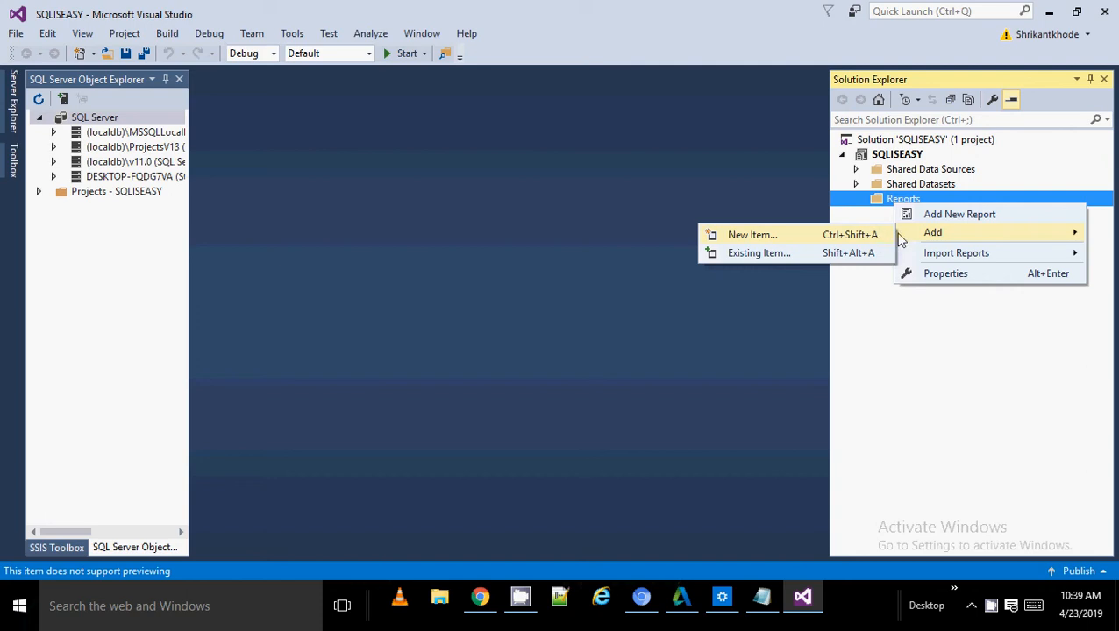
pyautogui.click(936, 219)
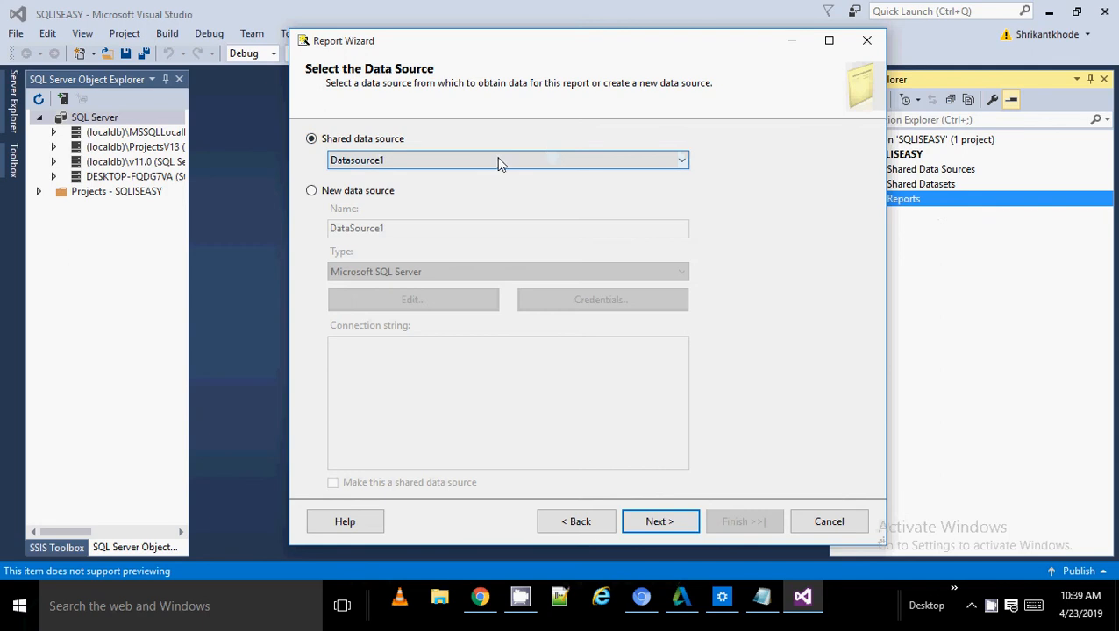
# Use the shared data source Datasource1 for the report and continue to the query design
pyautogui.click(390, 162)
pyautogui.click(389, 175)
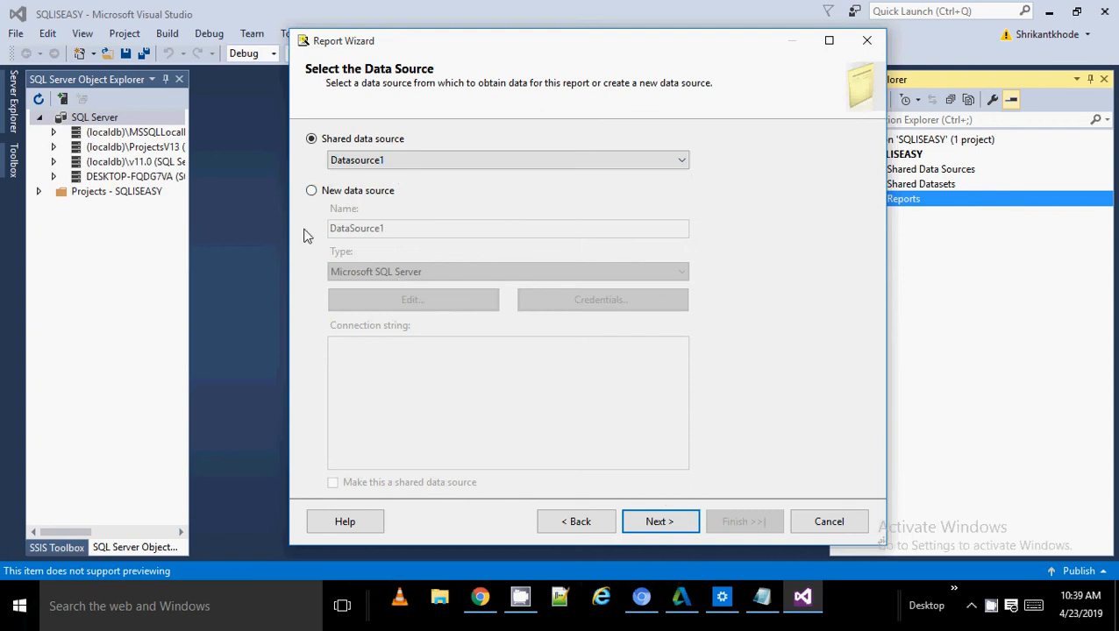
pyautogui.click(347, 192)
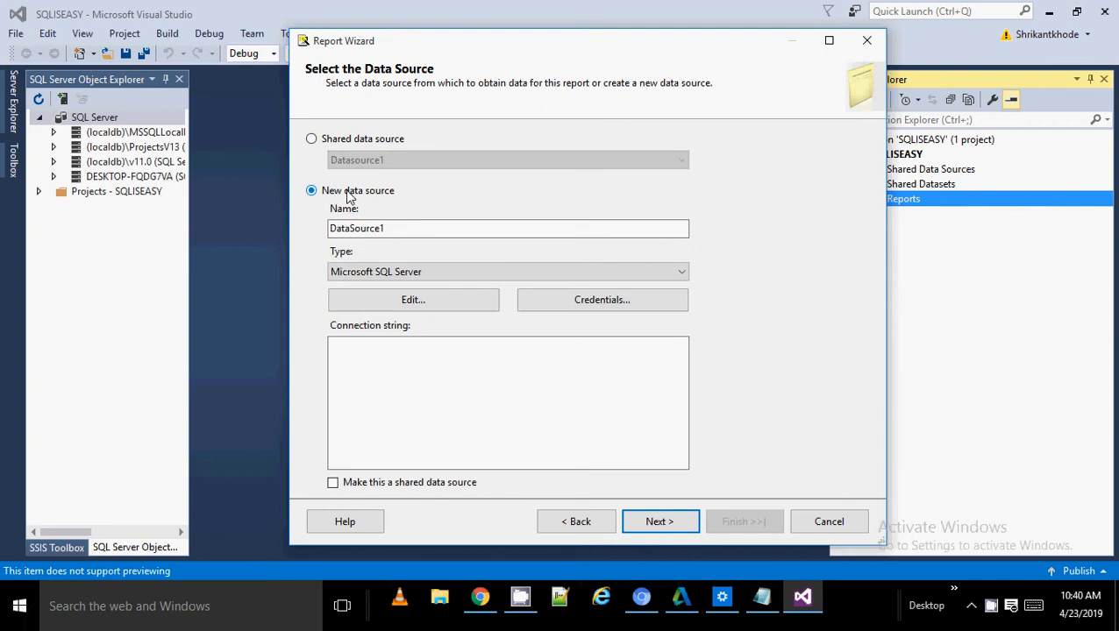
pyautogui.click(331, 142)
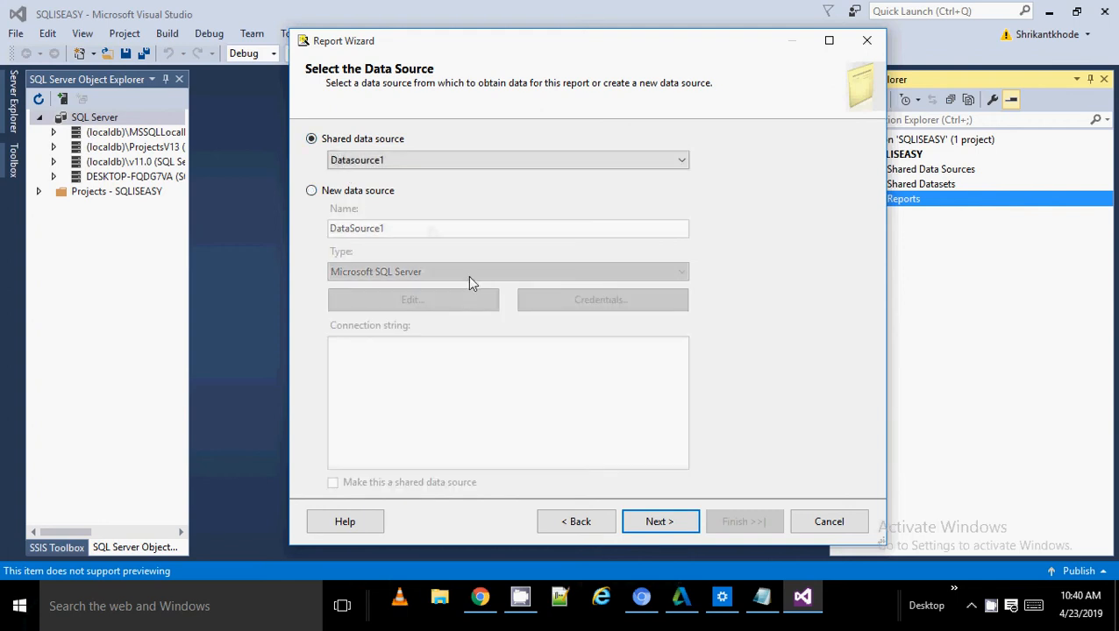
pyautogui.click(661, 521)
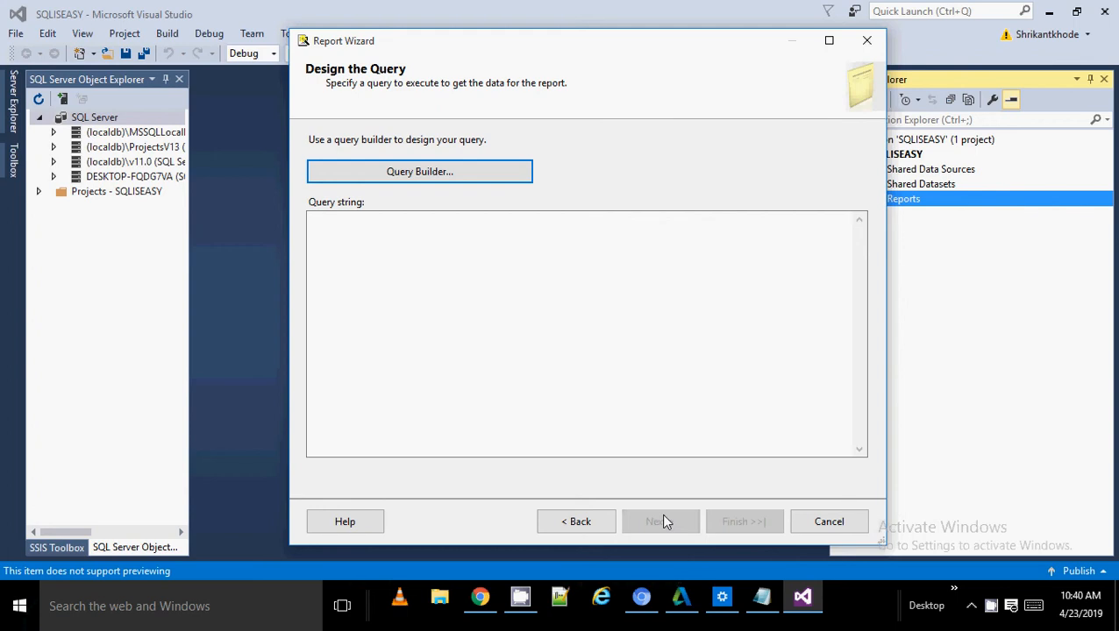
pyautogui.click(537, 307)
pyautogui.click(453, 171)
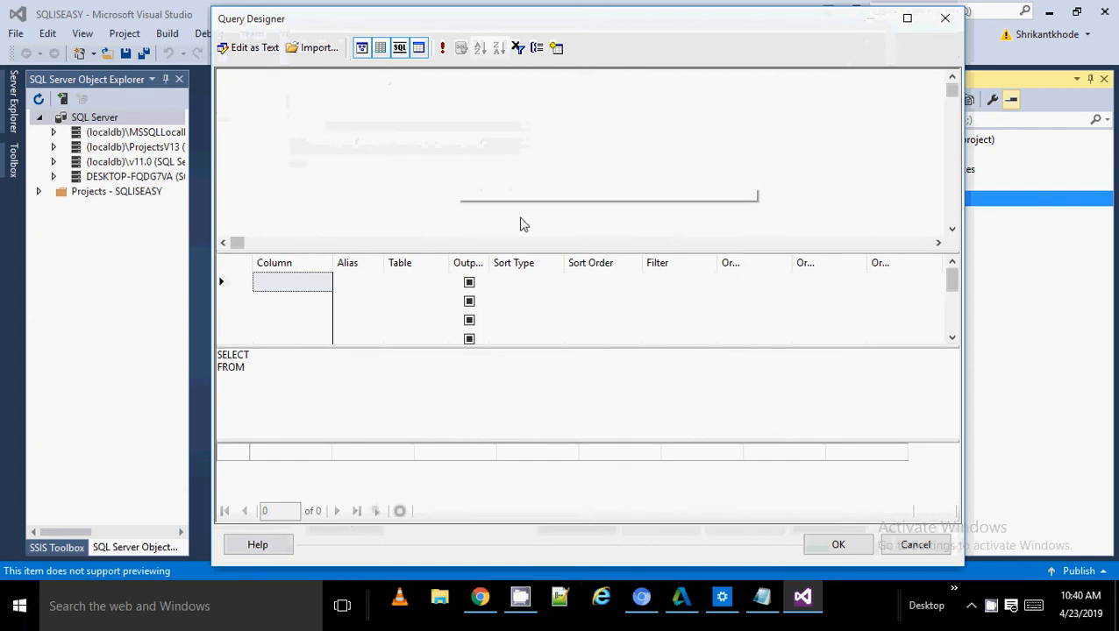
pyautogui.click(271, 356)
pyautogui.click(945, 19)
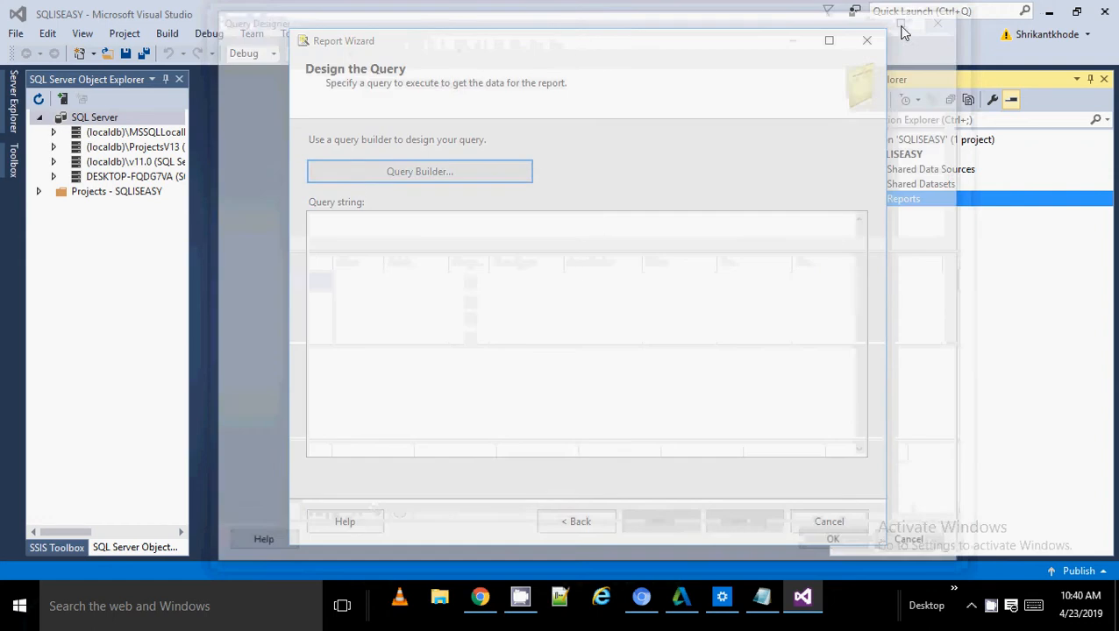
pyautogui.click(575, 521)
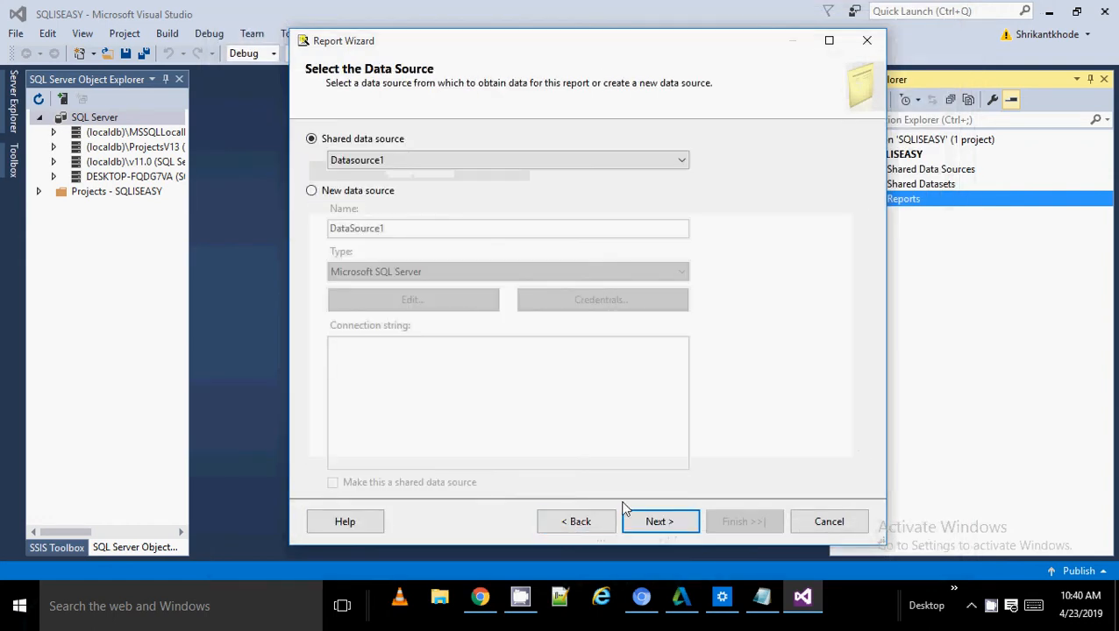
pyautogui.click(669, 522)
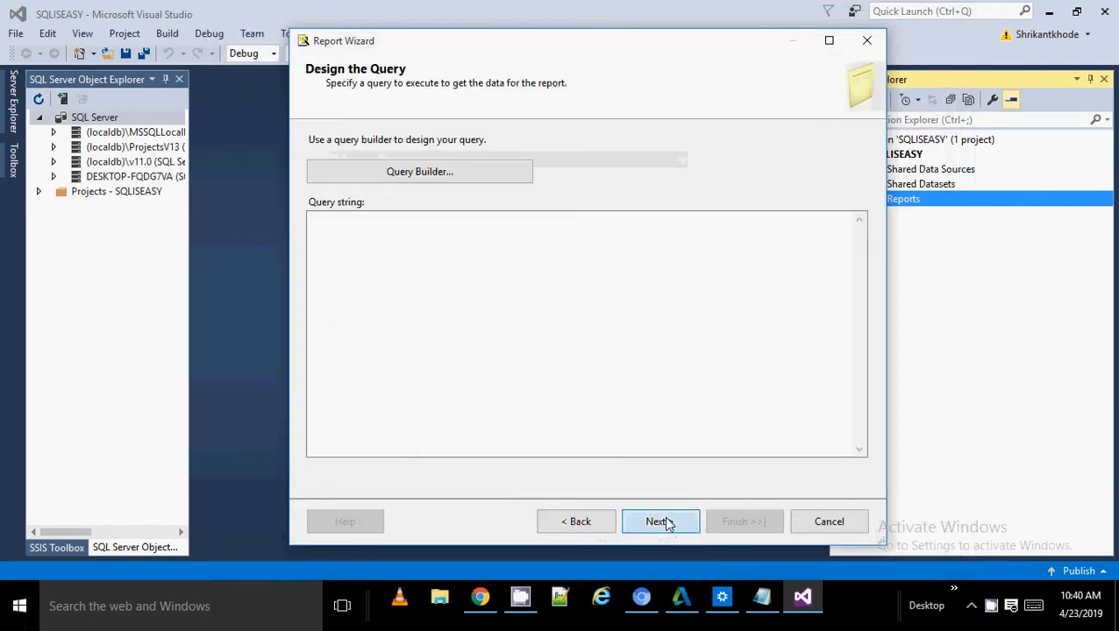
# Enter the query string select 1 Id,'Name' Name and continue to the report type
pyautogui.click(409, 259)
pyautogui.write('select')
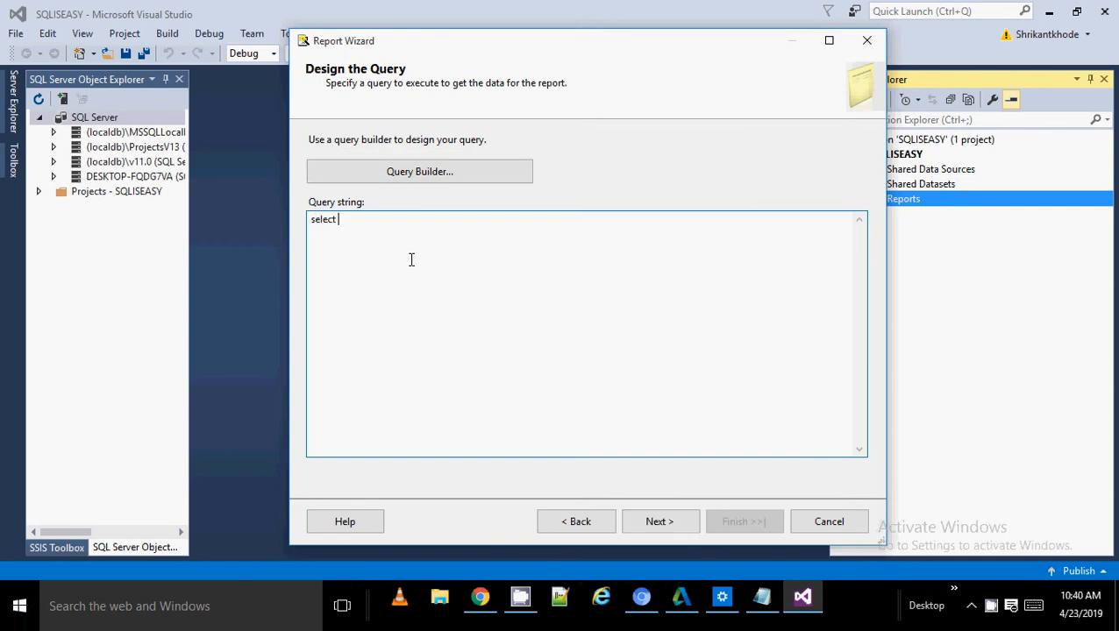
pyautogui.write(' 1 iod')
pyautogui.write('oi')
pyautogui.write("Name' Name")
pyautogui.click(659, 524)
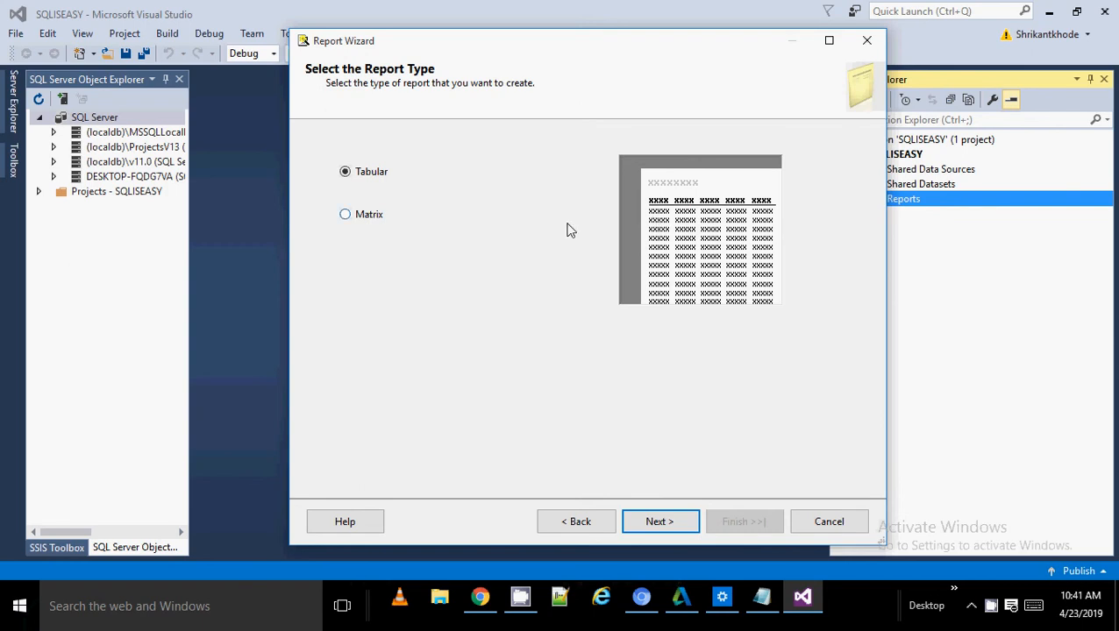
# Choose the Tabular report type and add the Id and Name fields to the table's details
pyautogui.click(367, 226)
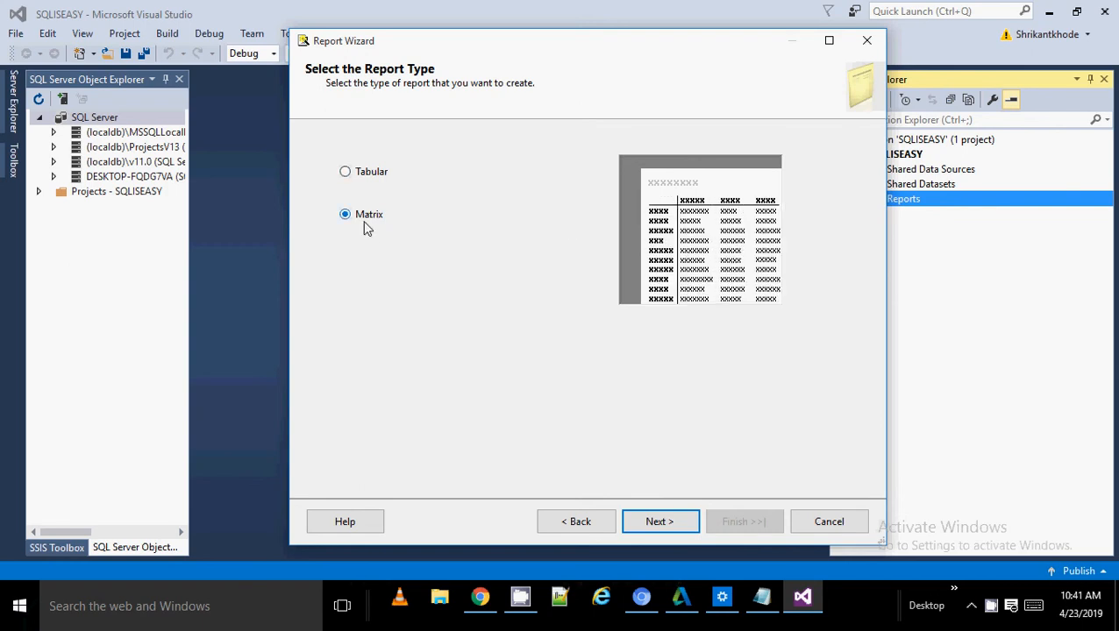
pyautogui.click(359, 174)
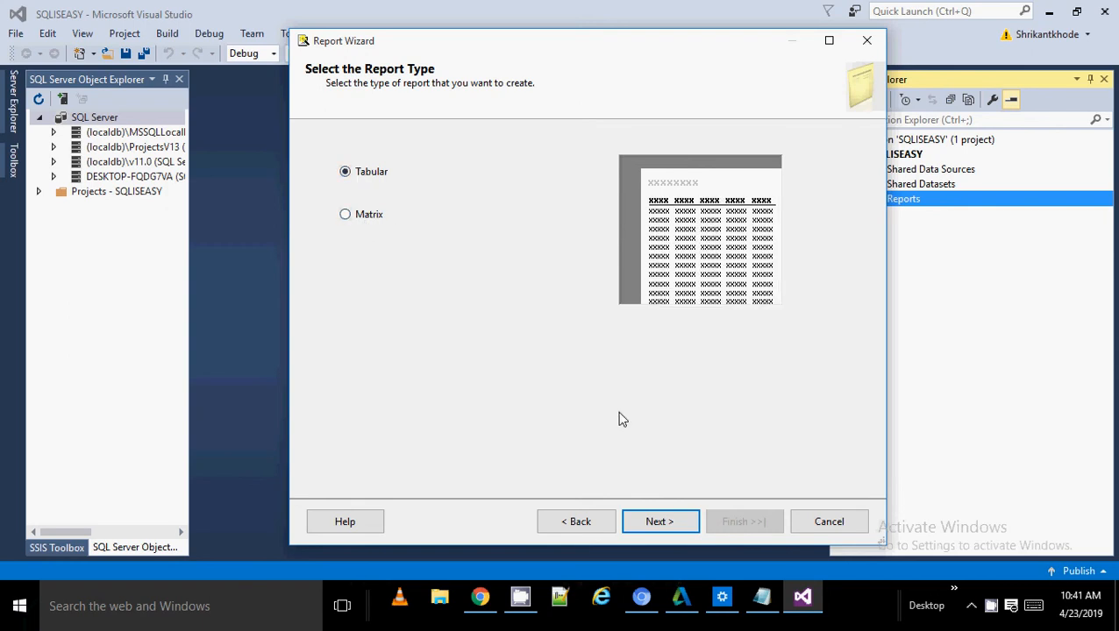
pyautogui.click(660, 523)
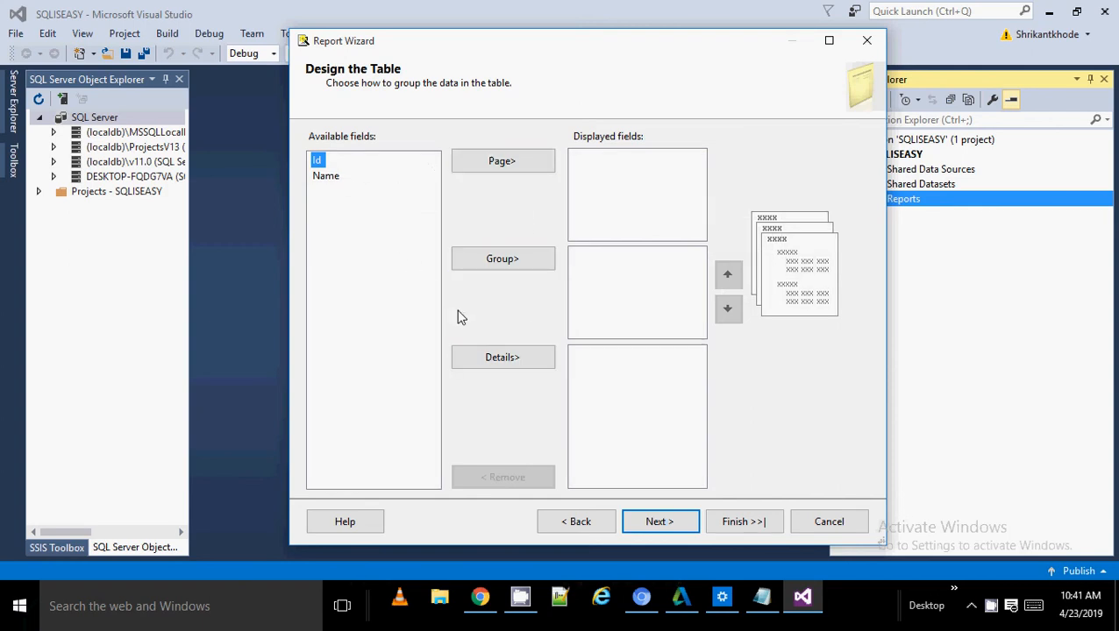
pyautogui.click(533, 370)
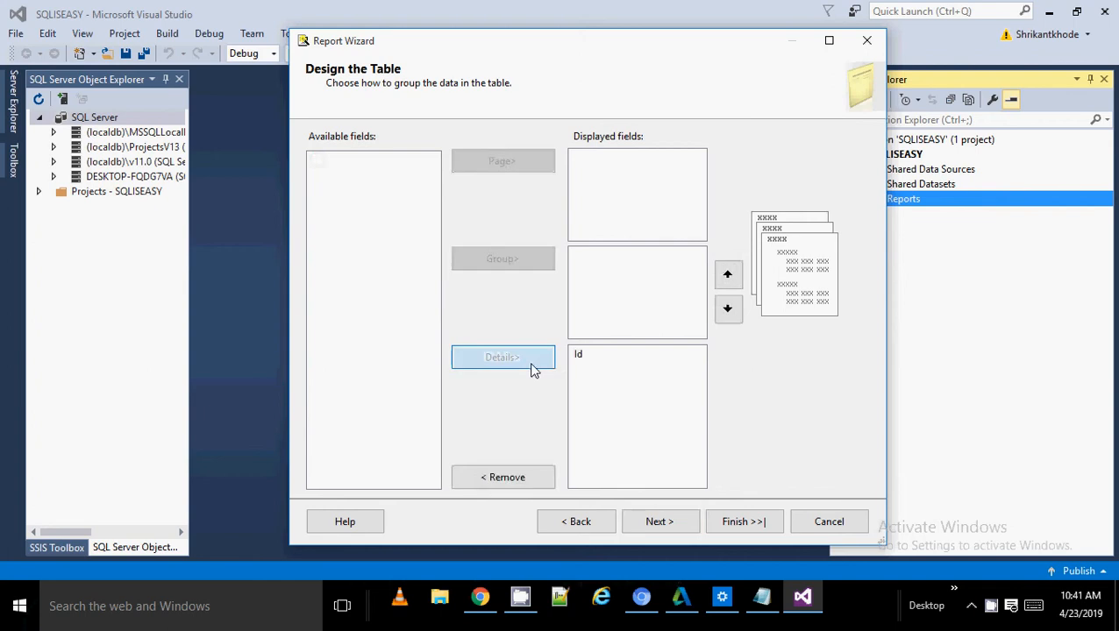
pyautogui.click(521, 358)
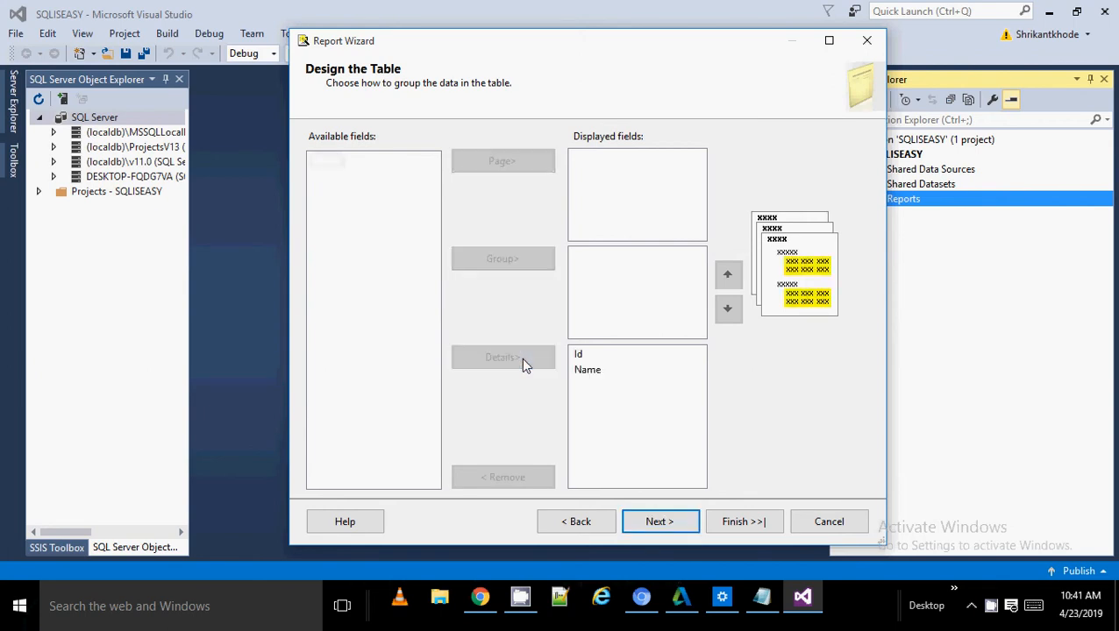
pyautogui.click(676, 523)
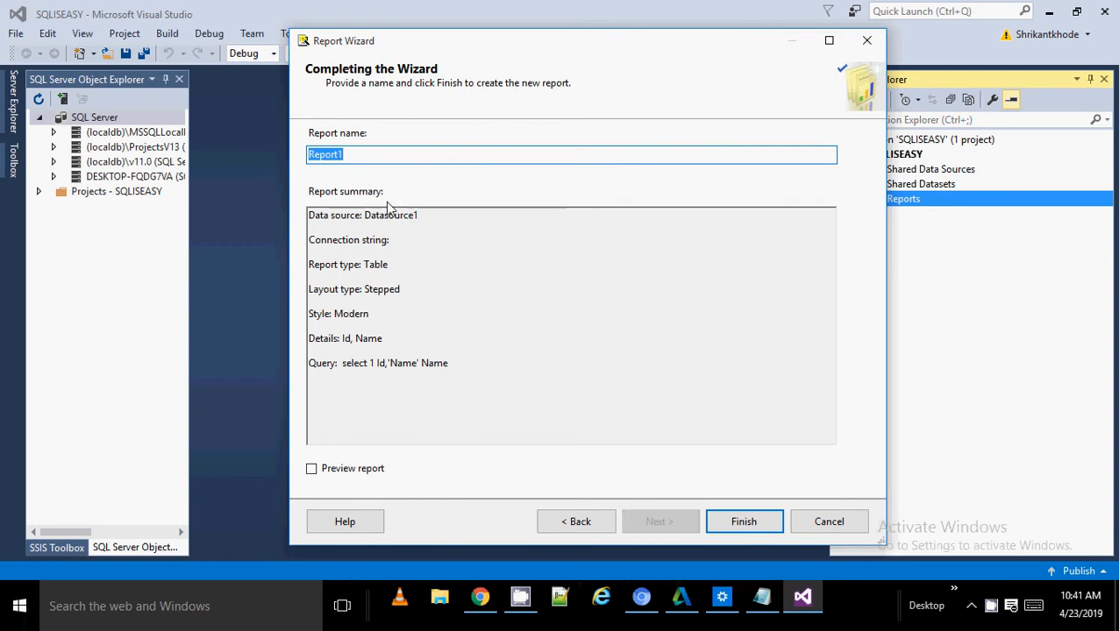
# Name the report Report1, enable the report preview, and finish the wizard
pyautogui.press('BackSpace')
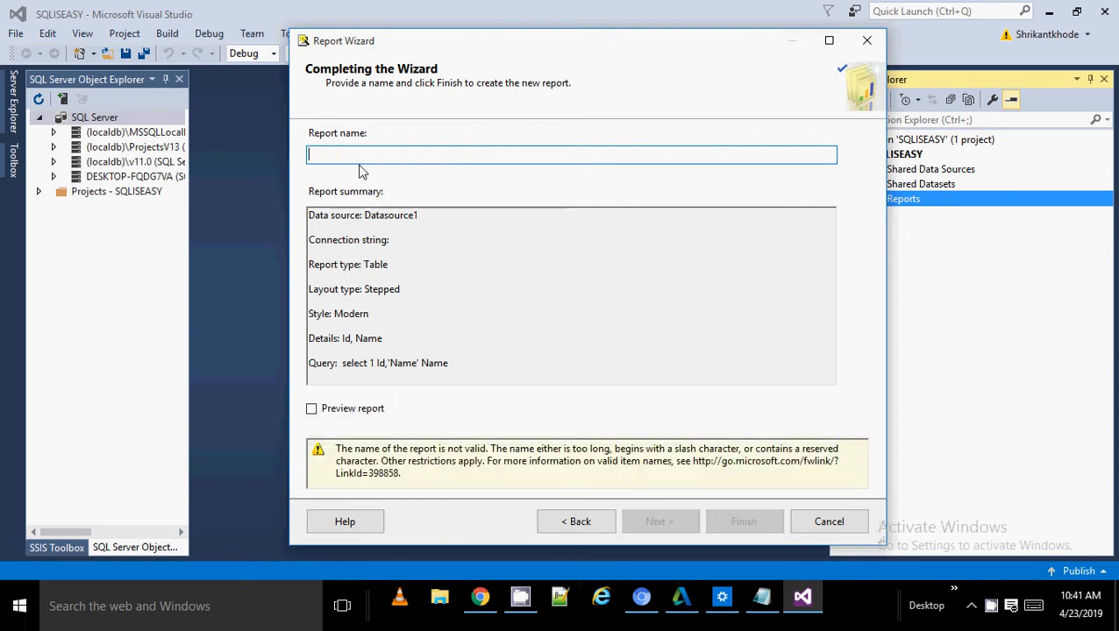
pyautogui.write('Report')
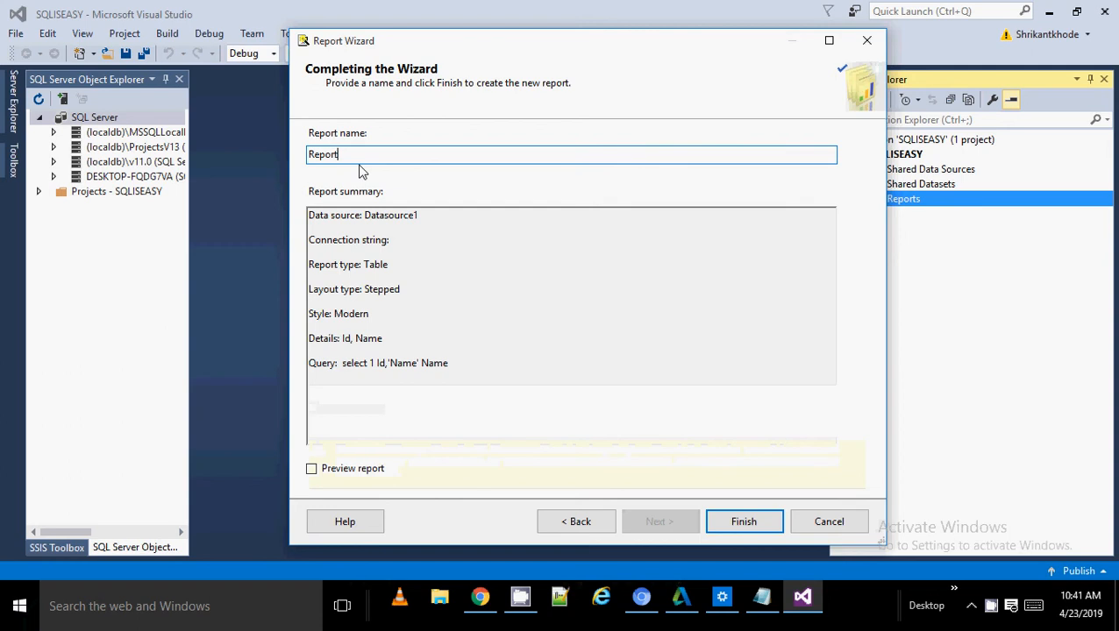
pyautogui.write('1')
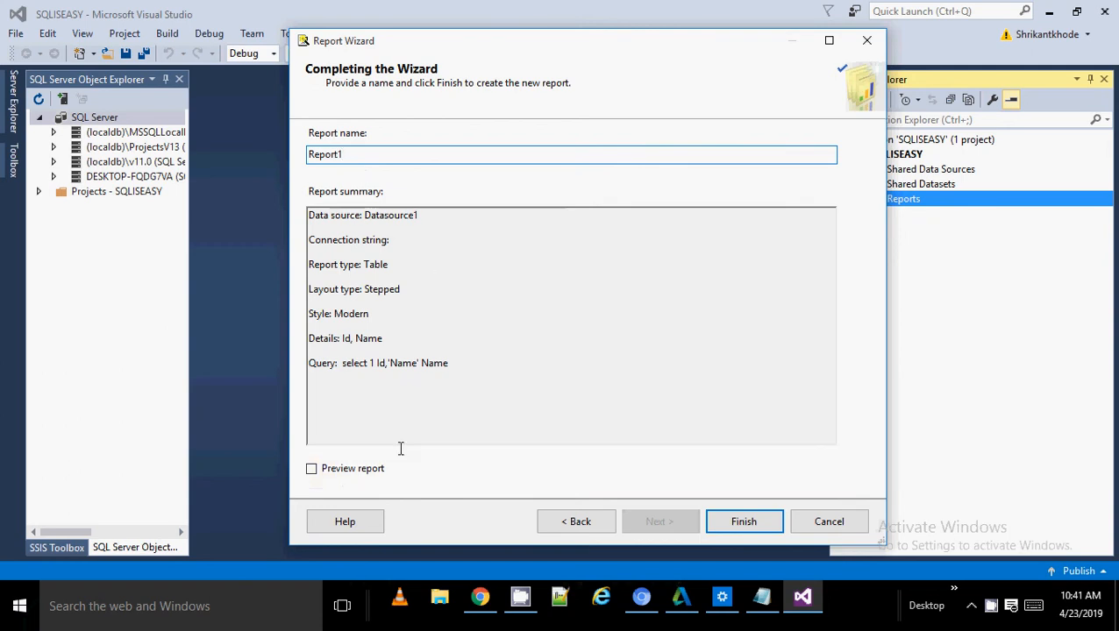
pyautogui.click(327, 478)
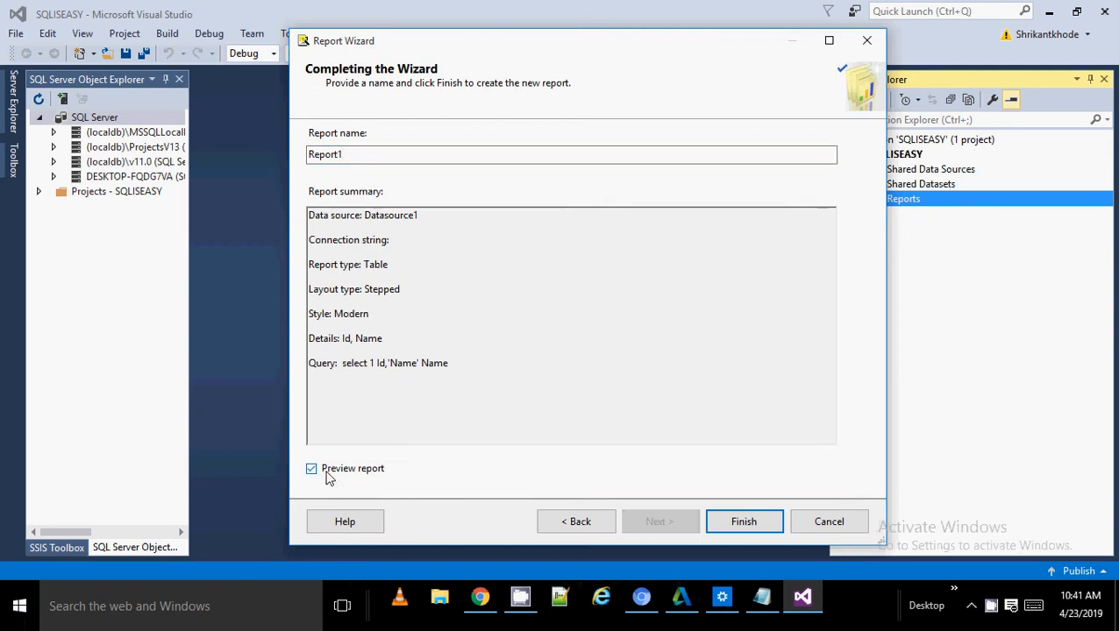
pyautogui.click(749, 534)
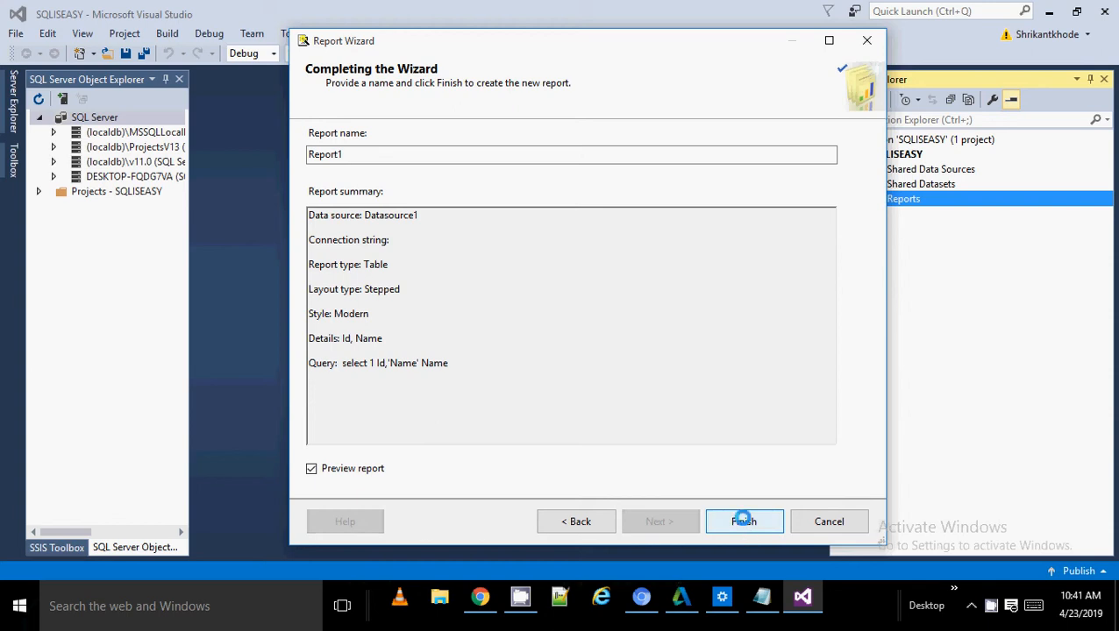
pyautogui.click(734, 524)
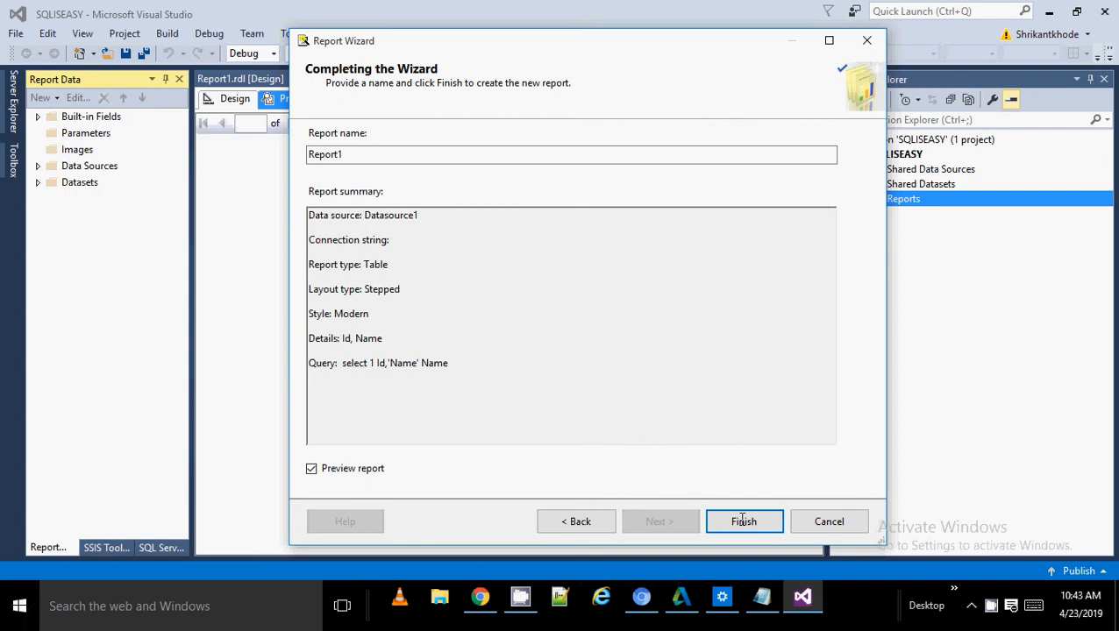
pyautogui.click(741, 521)
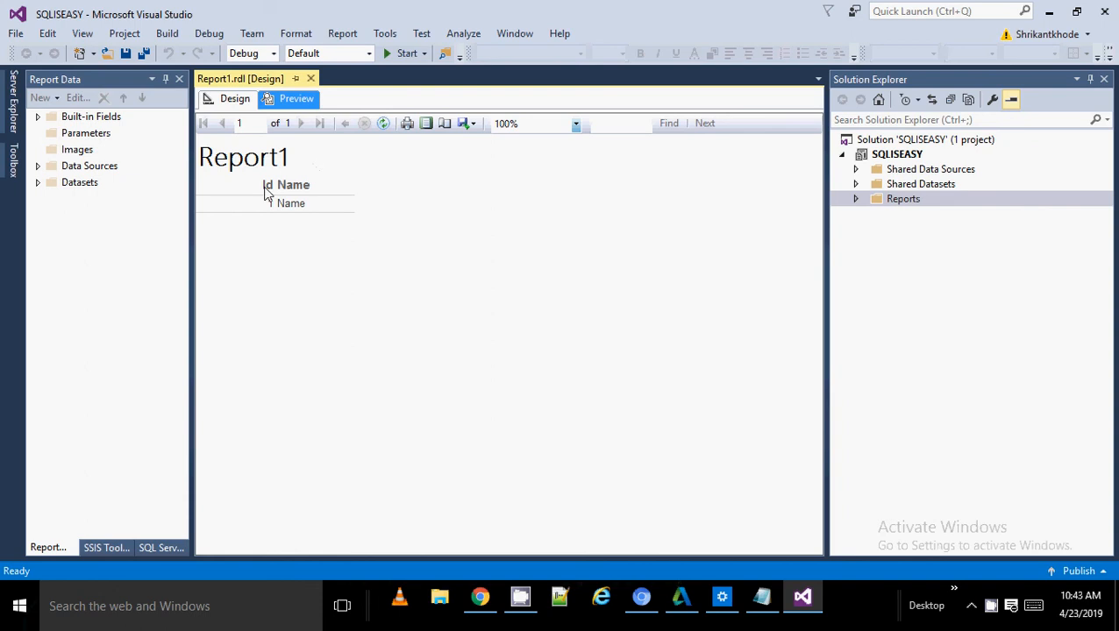
# Switch the report to design view and delete the Report1 title text box
pyautogui.click(226, 99)
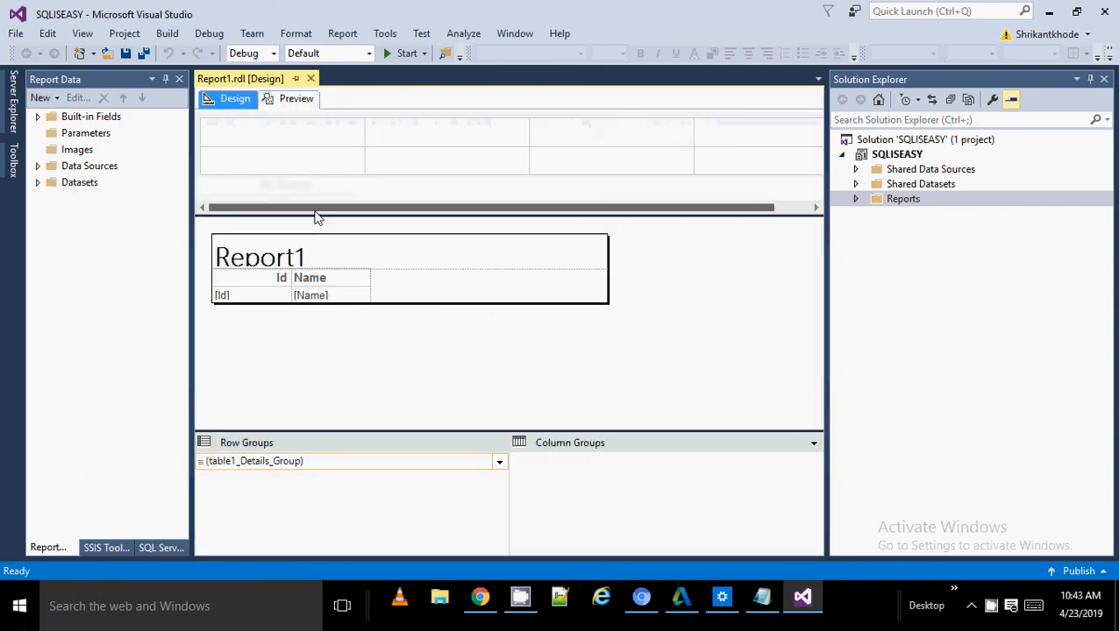
pyautogui.click(287, 257)
pyautogui.click(391, 294)
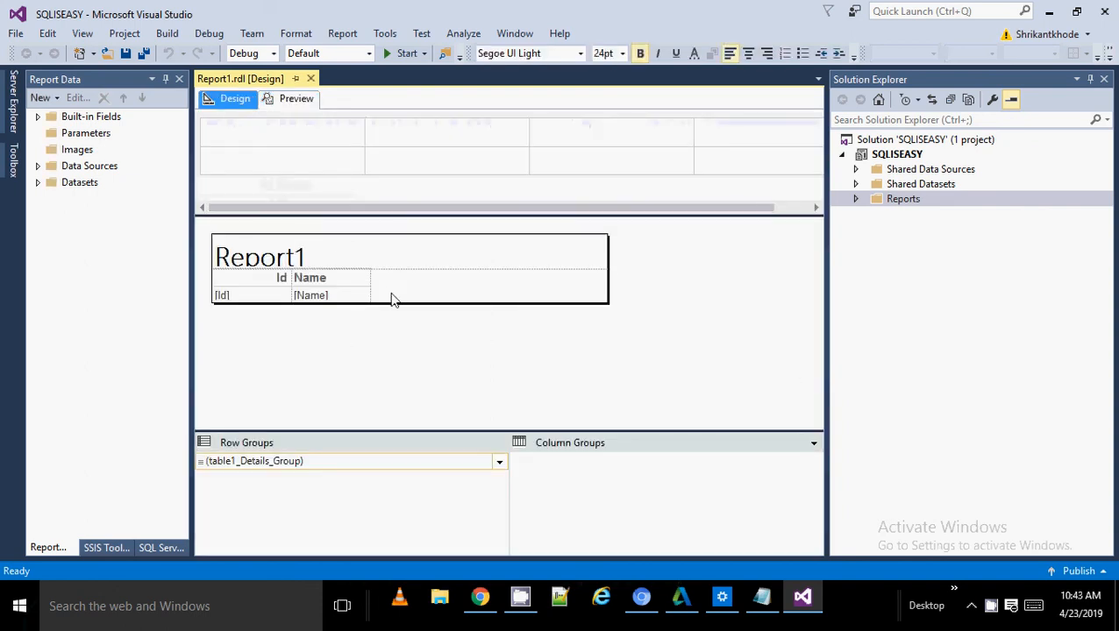
pyautogui.click(290, 259)
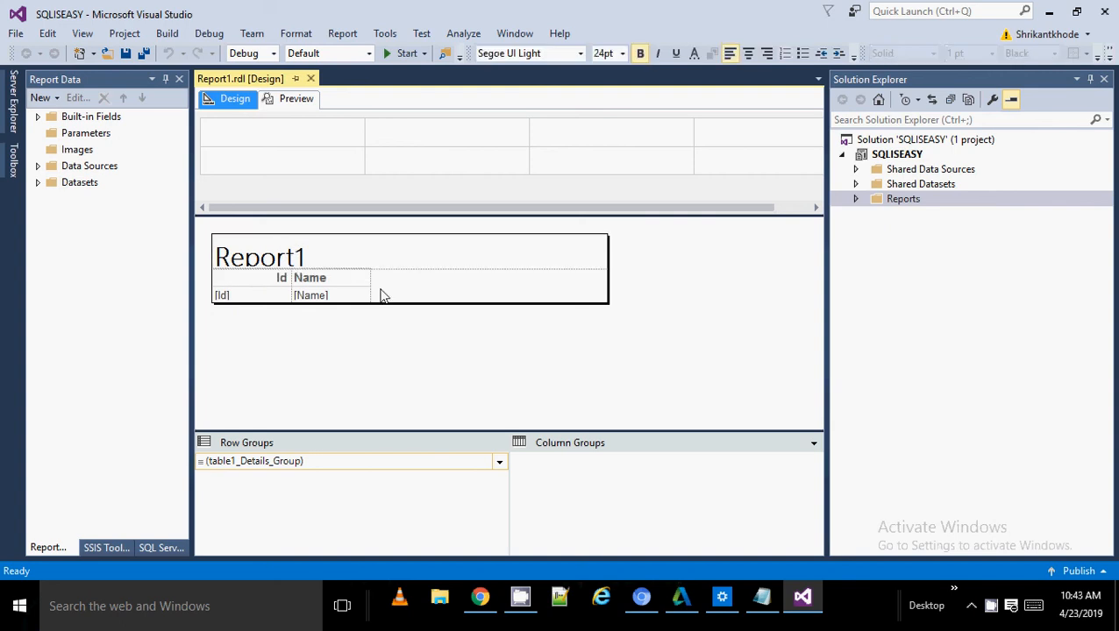
pyautogui.click(429, 267)
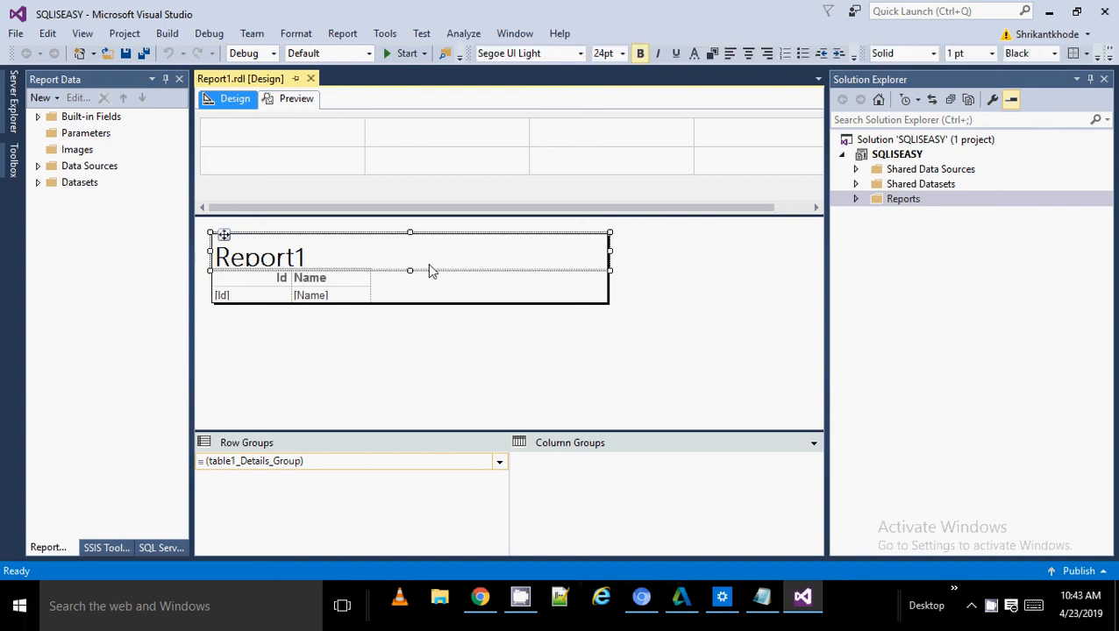
pyautogui.press('Delete')
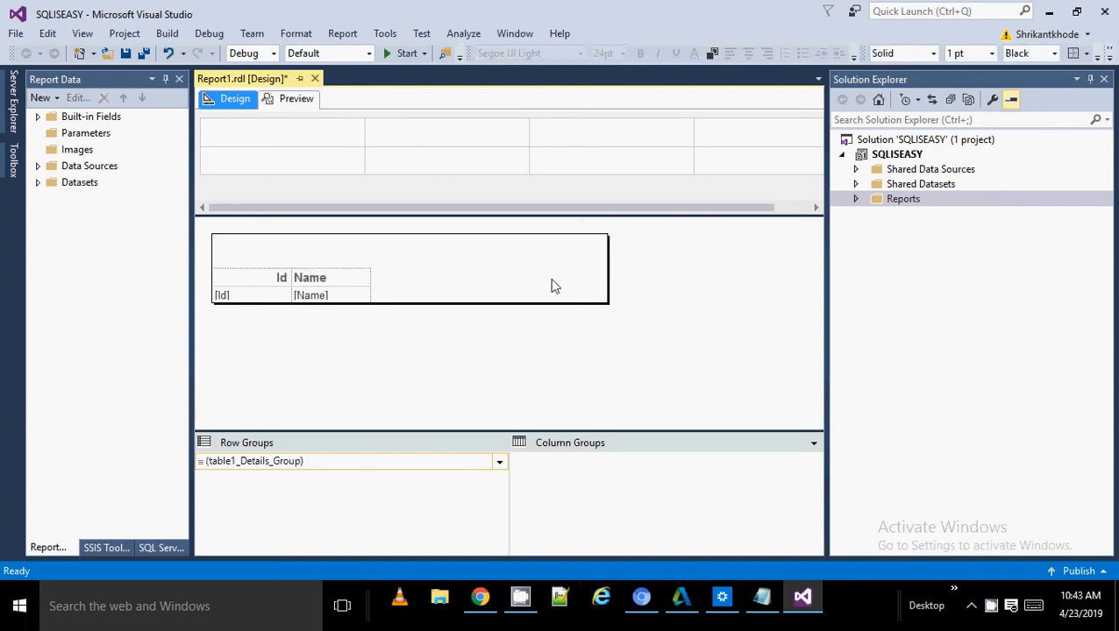
# Move the whole Id and Name table to about the middle of the report body
pyautogui.click(239, 294)
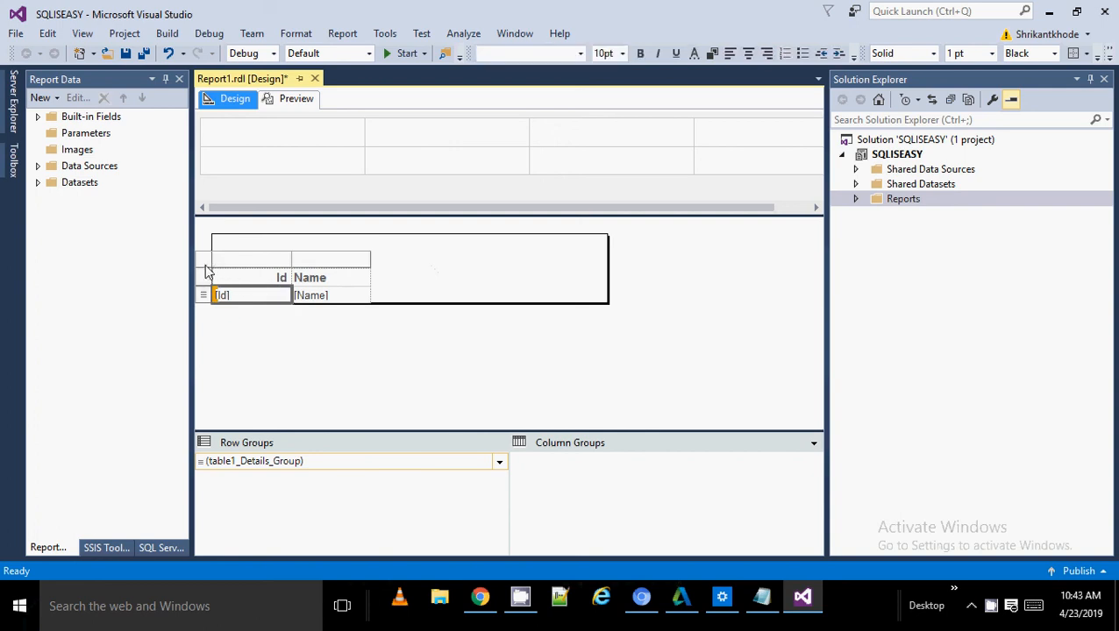
pyautogui.click(209, 268)
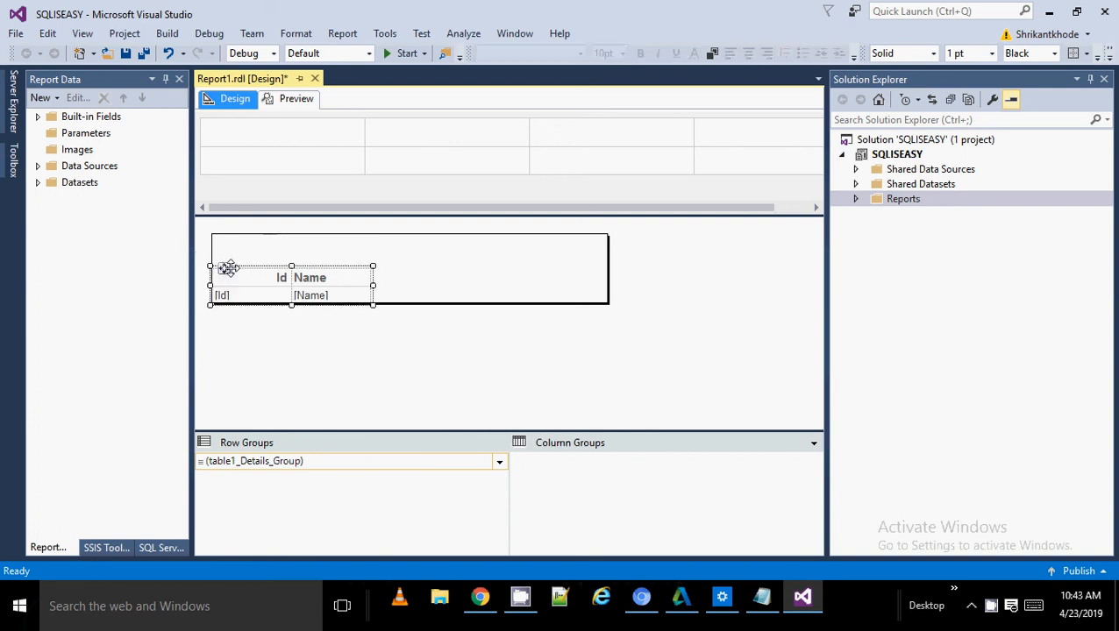
pyautogui.moveTo(228, 267); pyautogui.dragTo(334, 252)
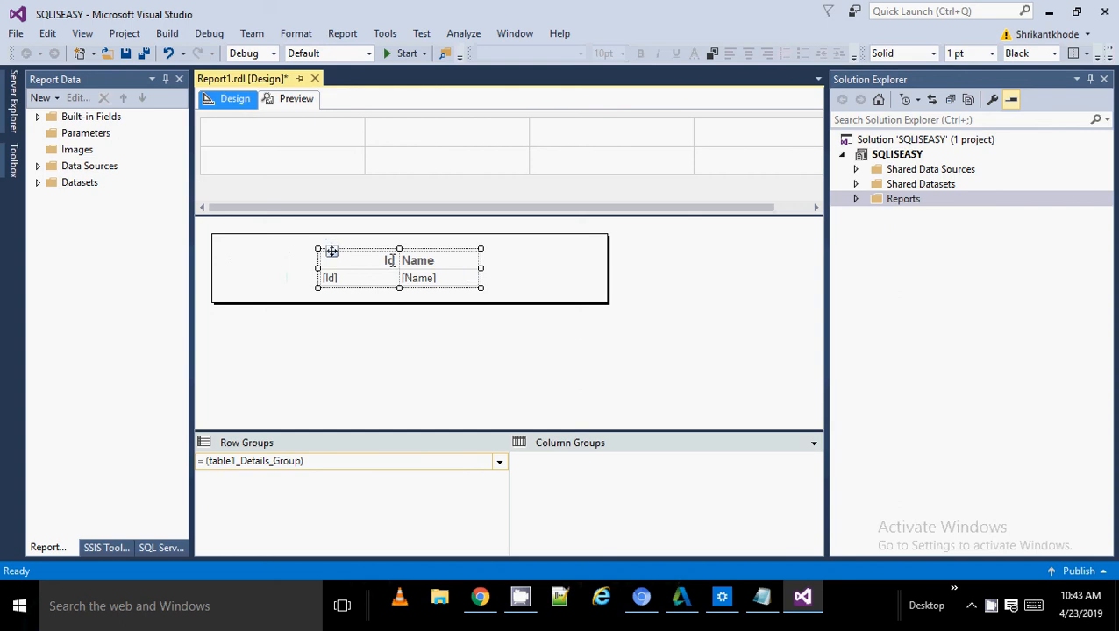
# Change the Name column's header text to Name Of Person
pyautogui.click(425, 263)
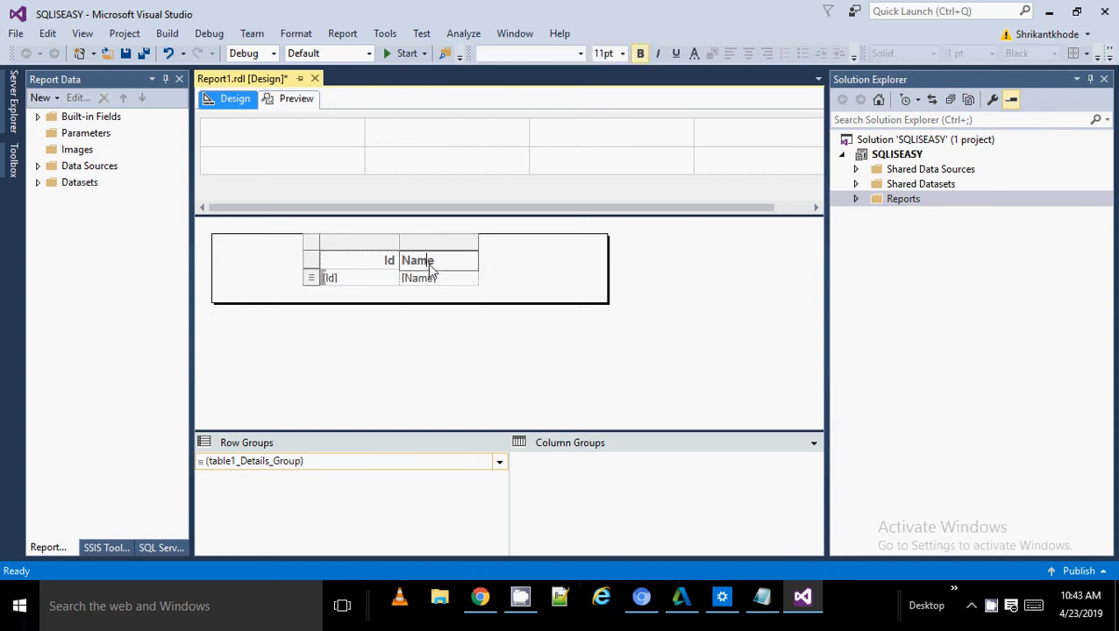
pyautogui.doubleClick(429, 264)
pyautogui.click(429, 264)
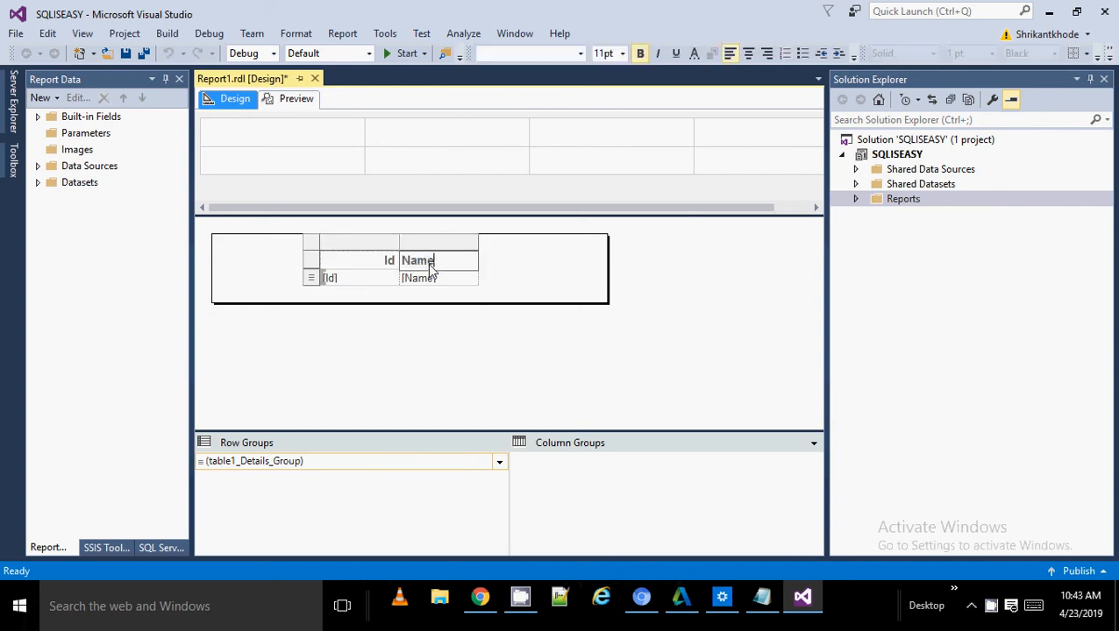
pyautogui.write('Of Person')
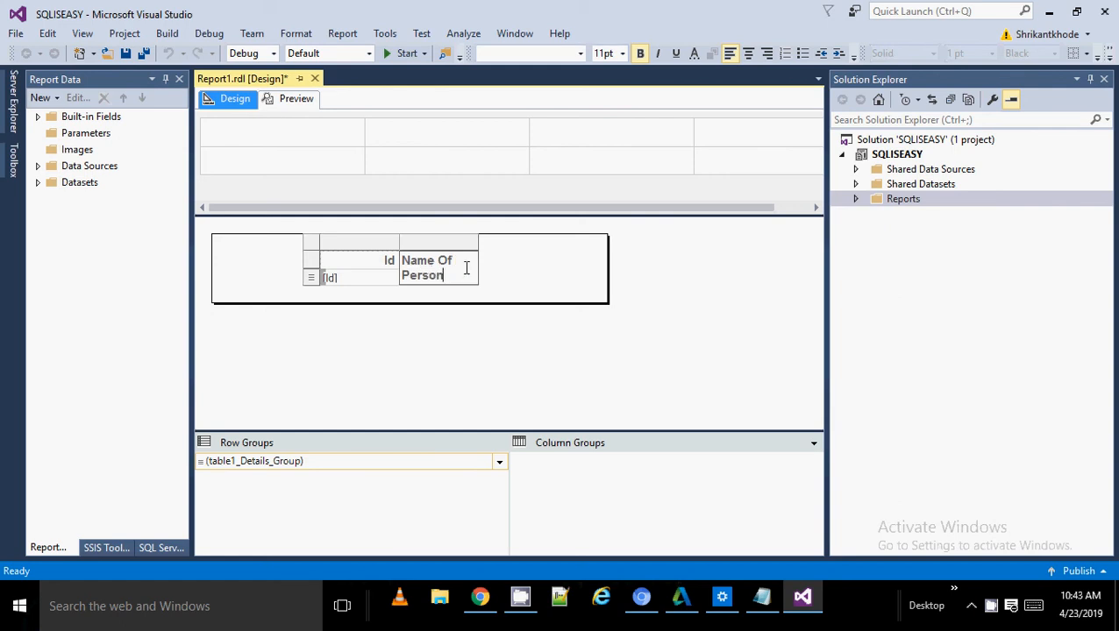
pyautogui.click(526, 267)
pyautogui.click(463, 256)
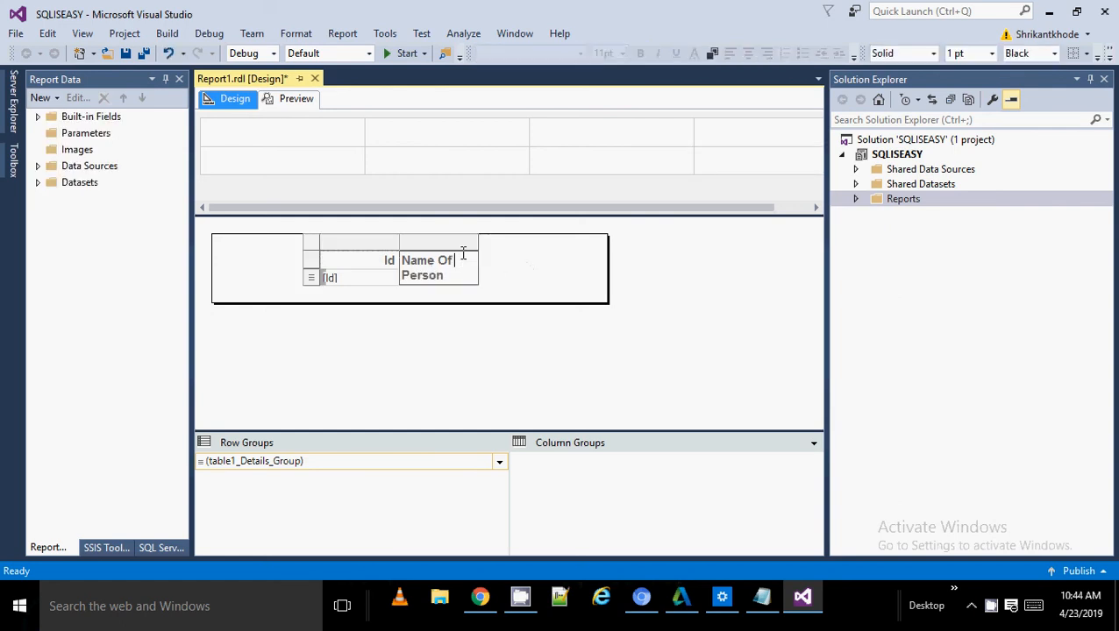
# Widen the Name Of Person column so its header text fits on one line
pyautogui.click(465, 243)
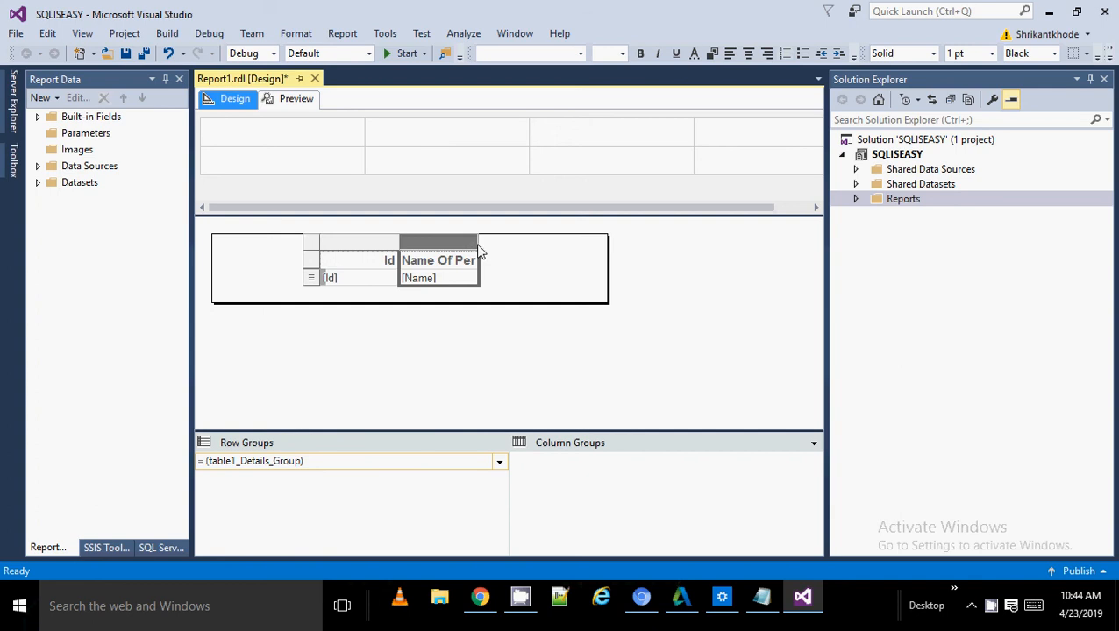
pyautogui.moveTo(477, 244); pyautogui.dragTo(543, 248)
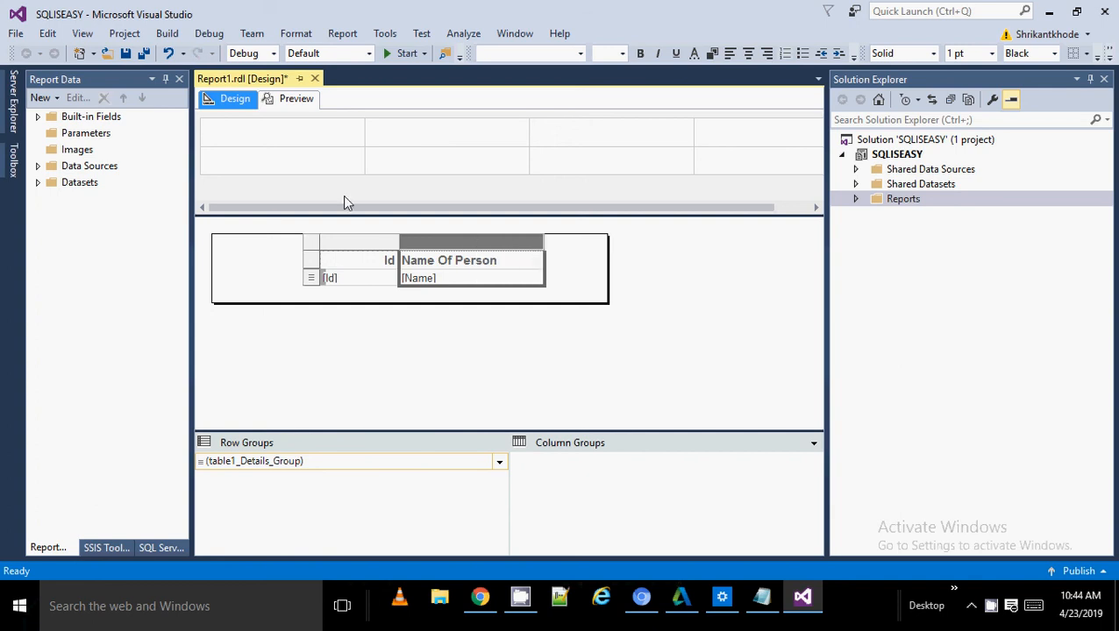
pyautogui.click(331, 264)
pyautogui.keyDown('ctrl'); pyautogui.click(454, 263); pyautogui.keyUp('ctrl')
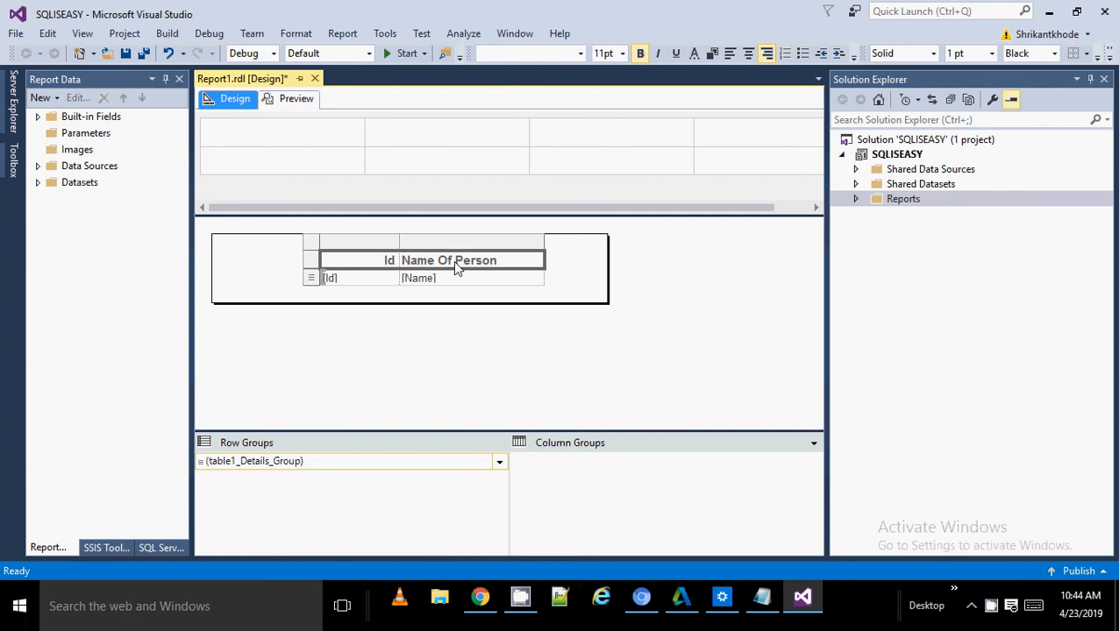
pyautogui.press('super+p')
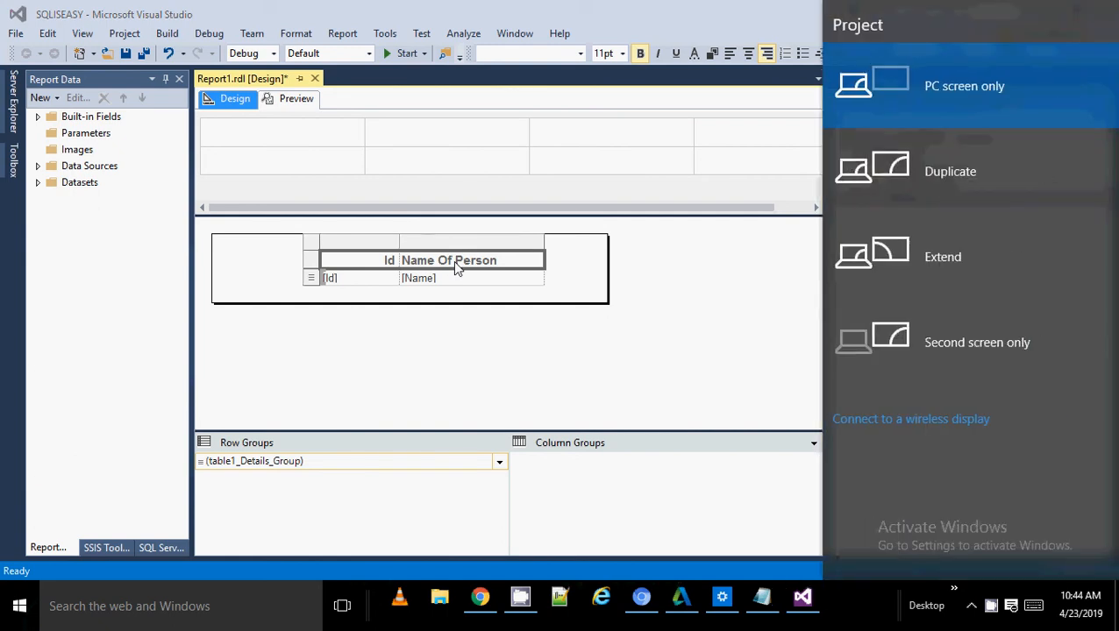
pyautogui.press('Escape')
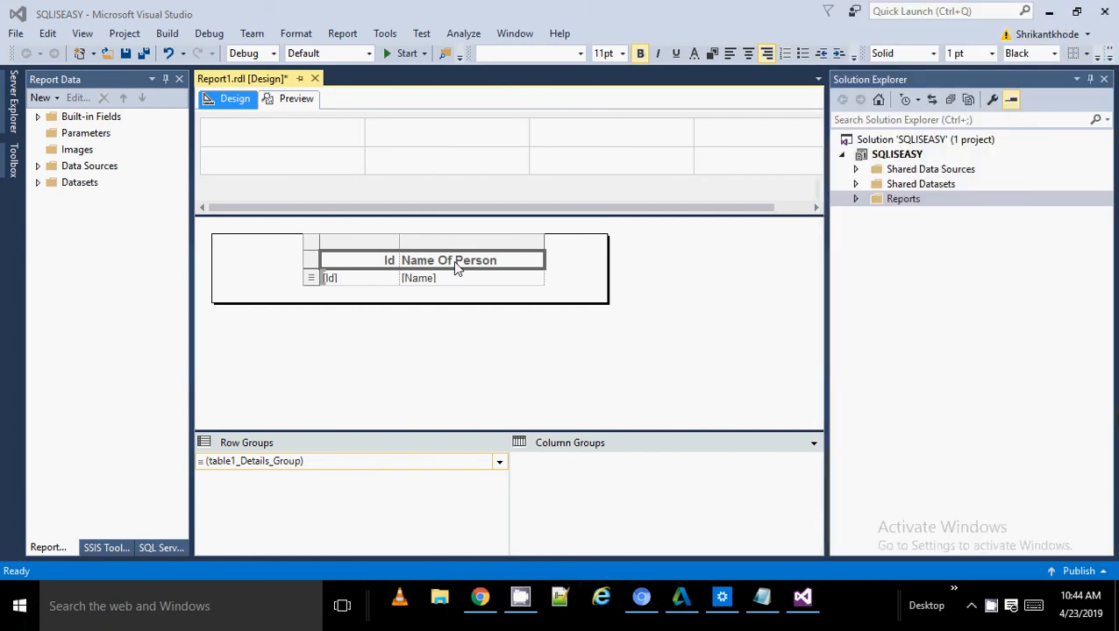
pyautogui.rightClick(453, 260)
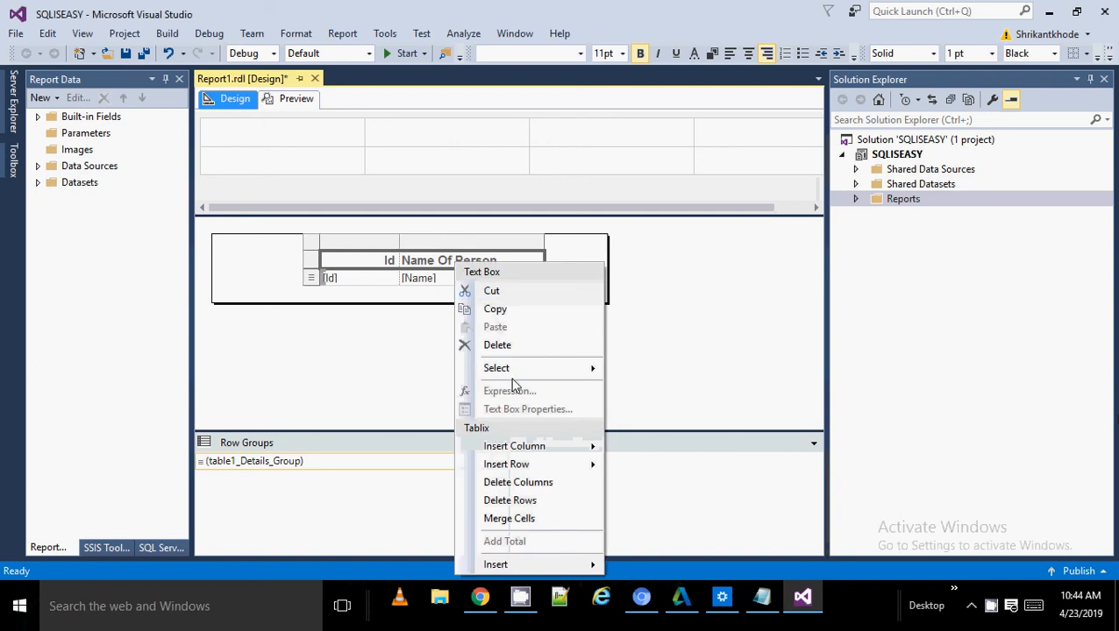
pyautogui.click(413, 285)
pyautogui.click(366, 259)
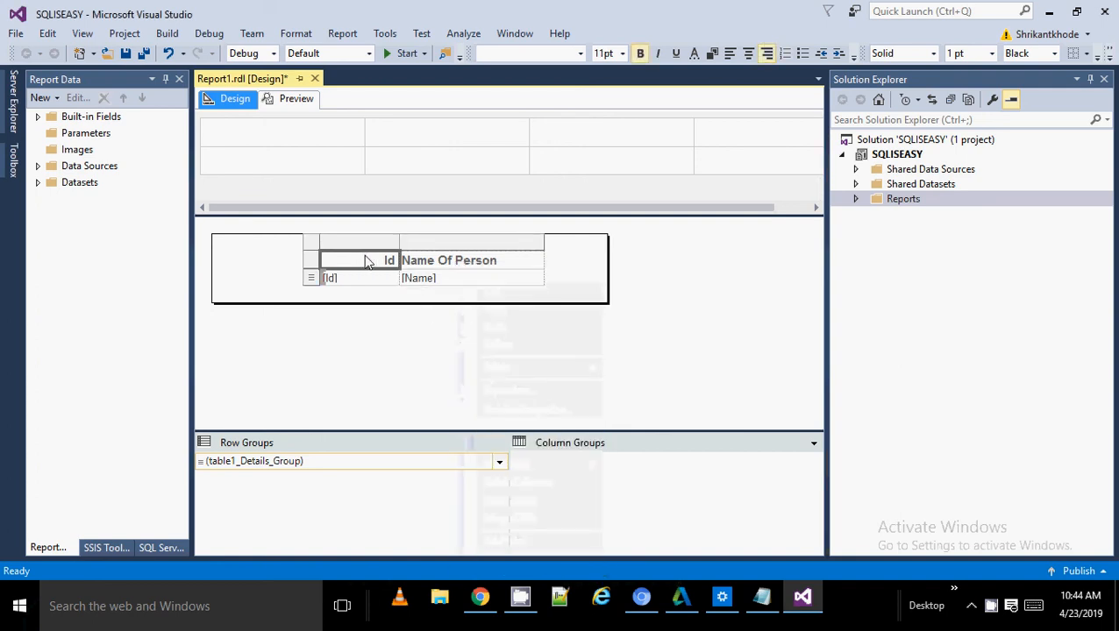
pyautogui.rightClick(366, 260)
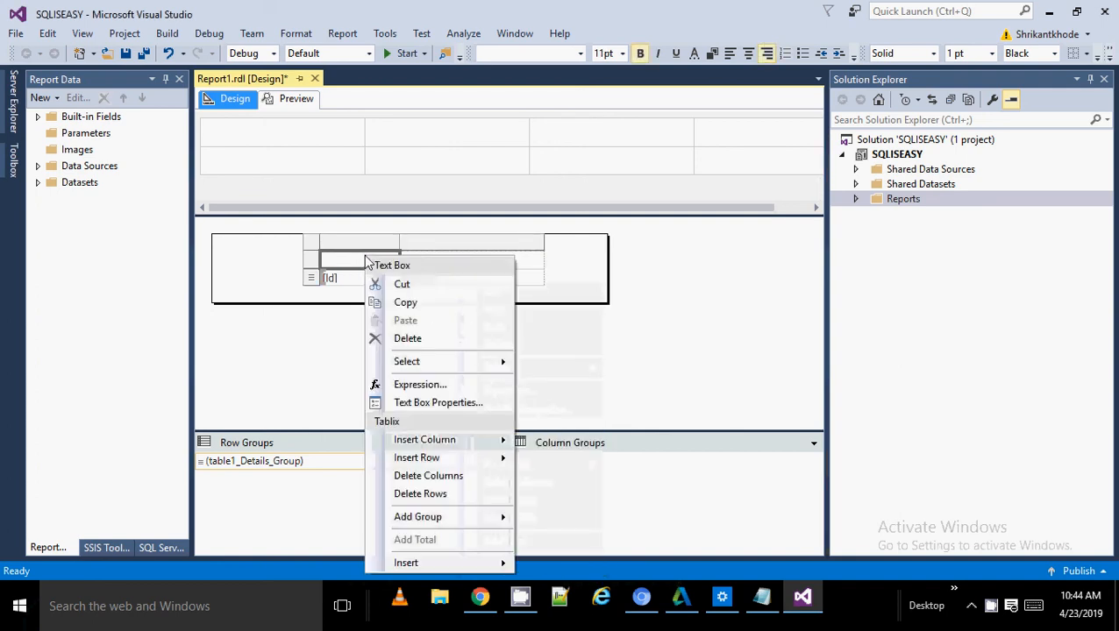
pyautogui.click(428, 411)
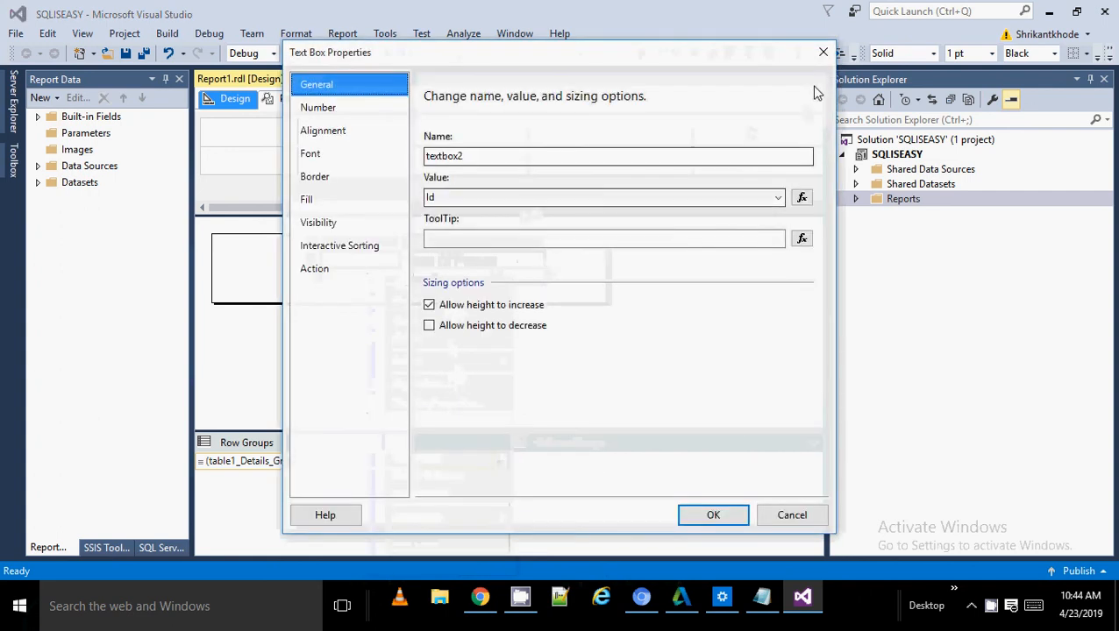
pyautogui.click(824, 53)
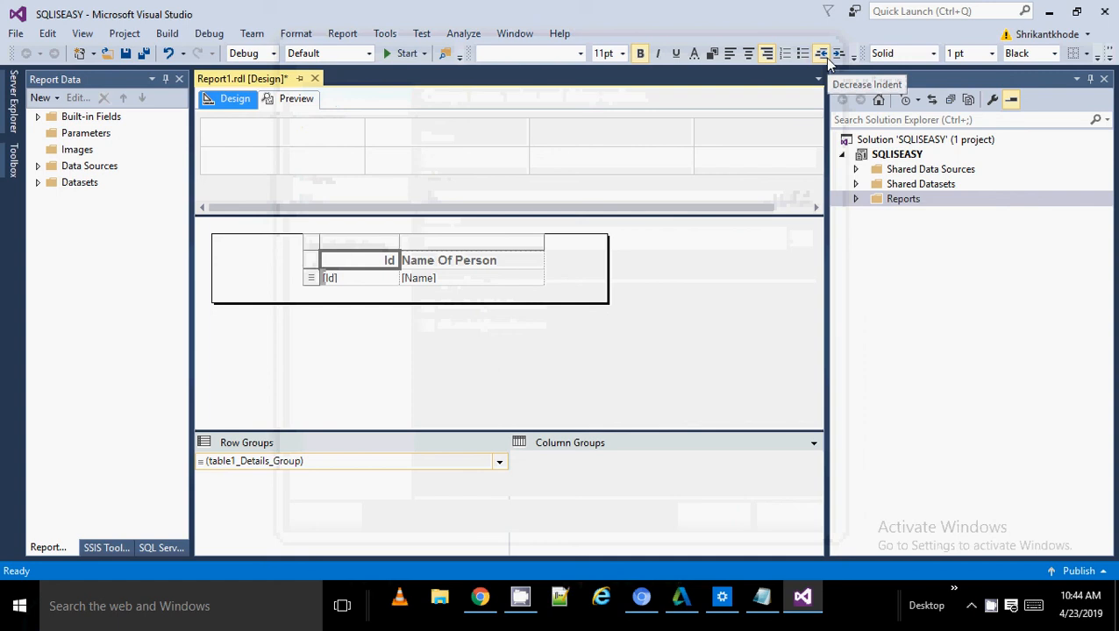
# Set the background color of both the Id and Name Of Person header cells to Yellow through their properties, and preview the report
pyautogui.press('F4')
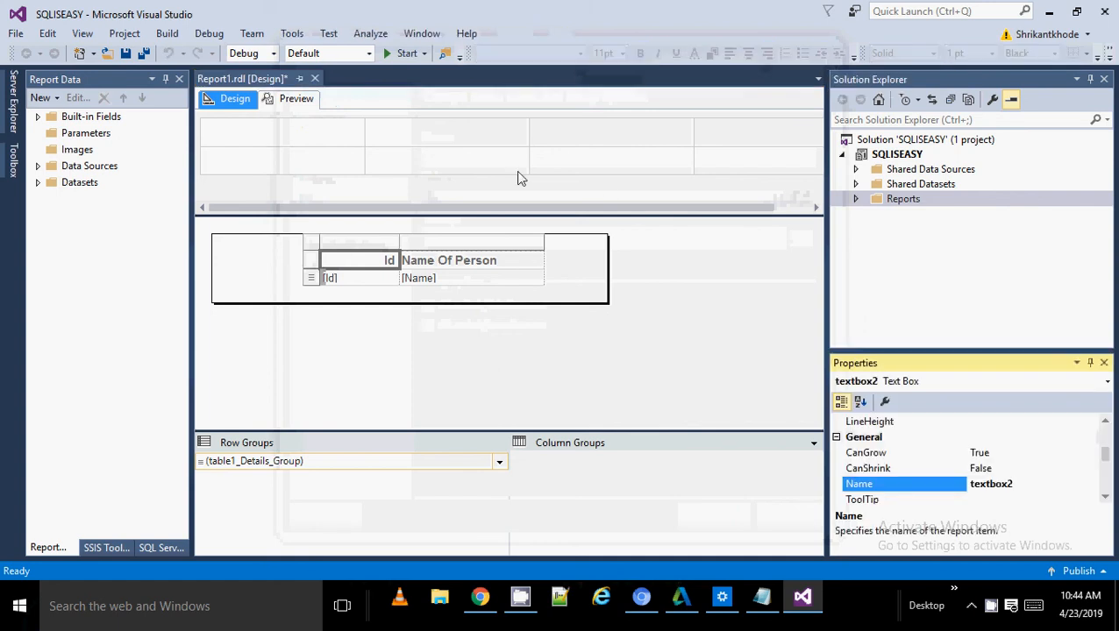
pyautogui.keyDown('ctrl'); pyautogui.click(516, 270); pyautogui.keyUp('ctrl')
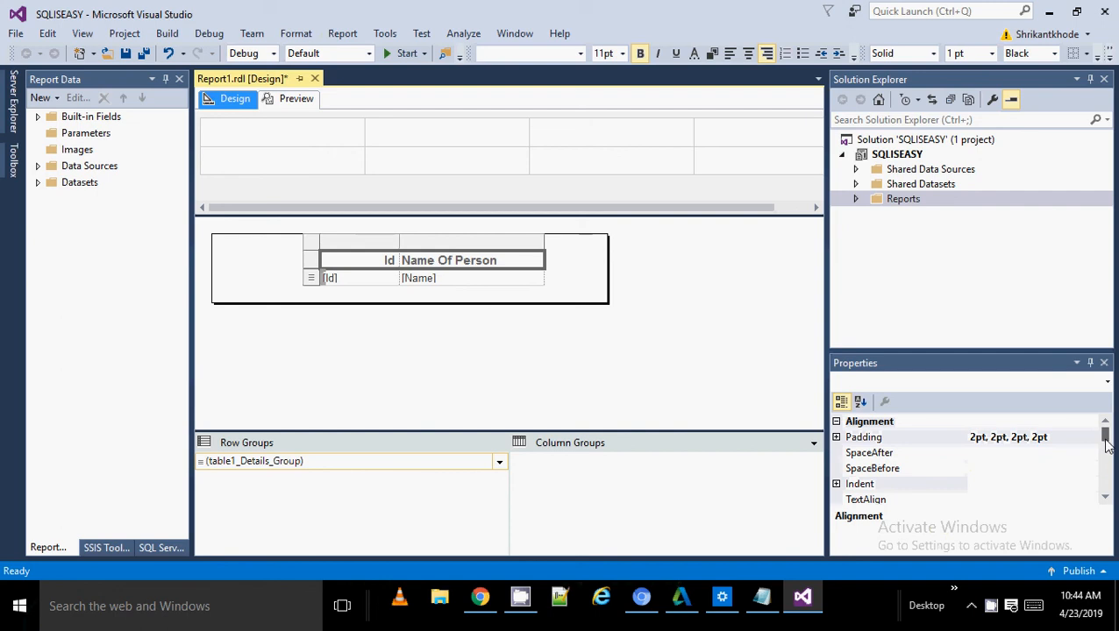
pyautogui.moveTo(1106, 444); pyautogui.dragTo(1111, 454)
pyautogui.scroll(2, 1111, 454)
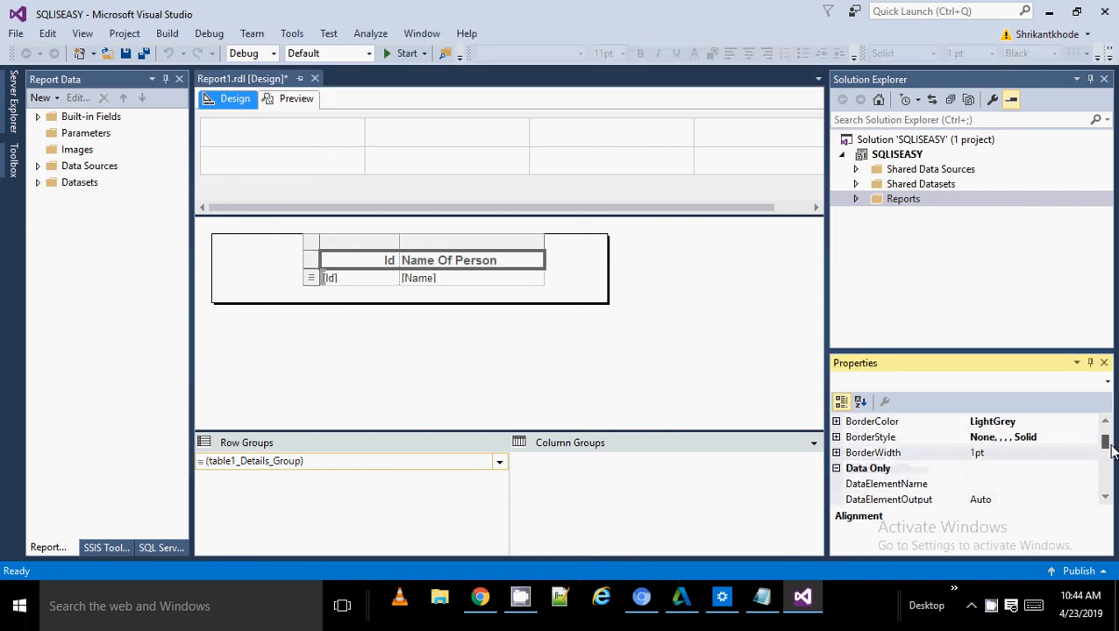
pyautogui.click(1078, 423)
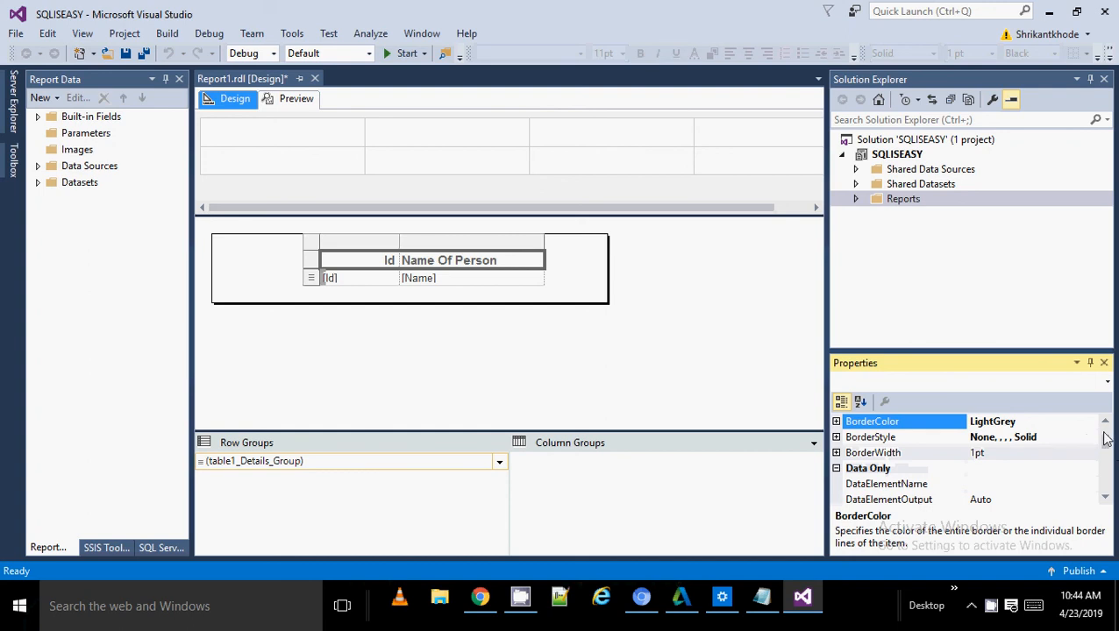
pyautogui.click(1106, 423)
pyautogui.click(1105, 423)
pyautogui.click(1106, 423)
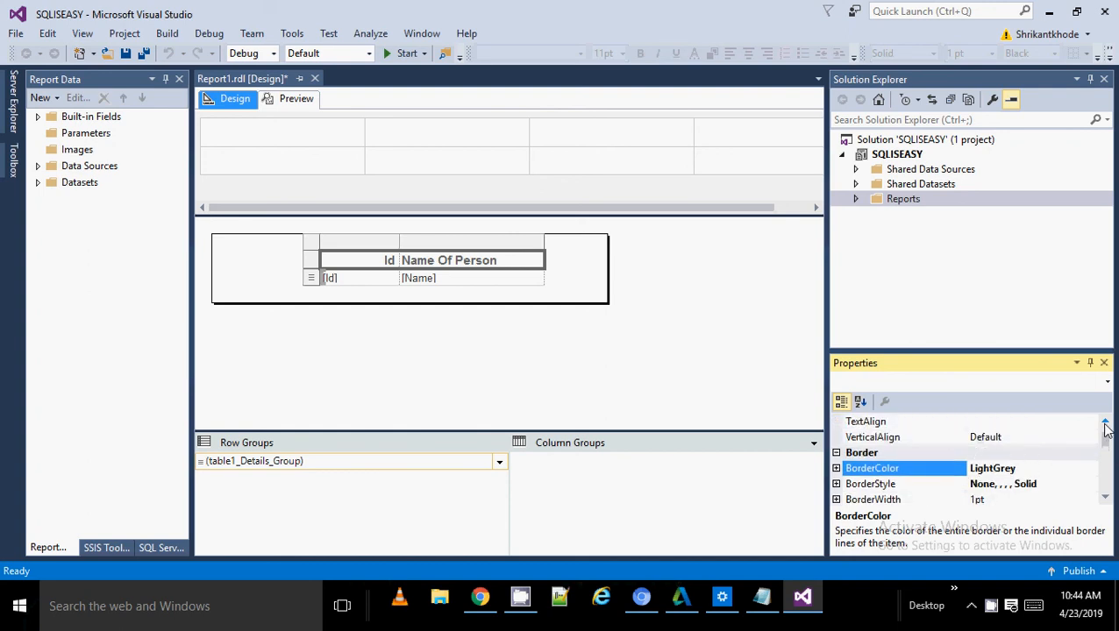
pyautogui.click(1106, 424)
pyautogui.click(1105, 424)
pyautogui.click(1105, 424)
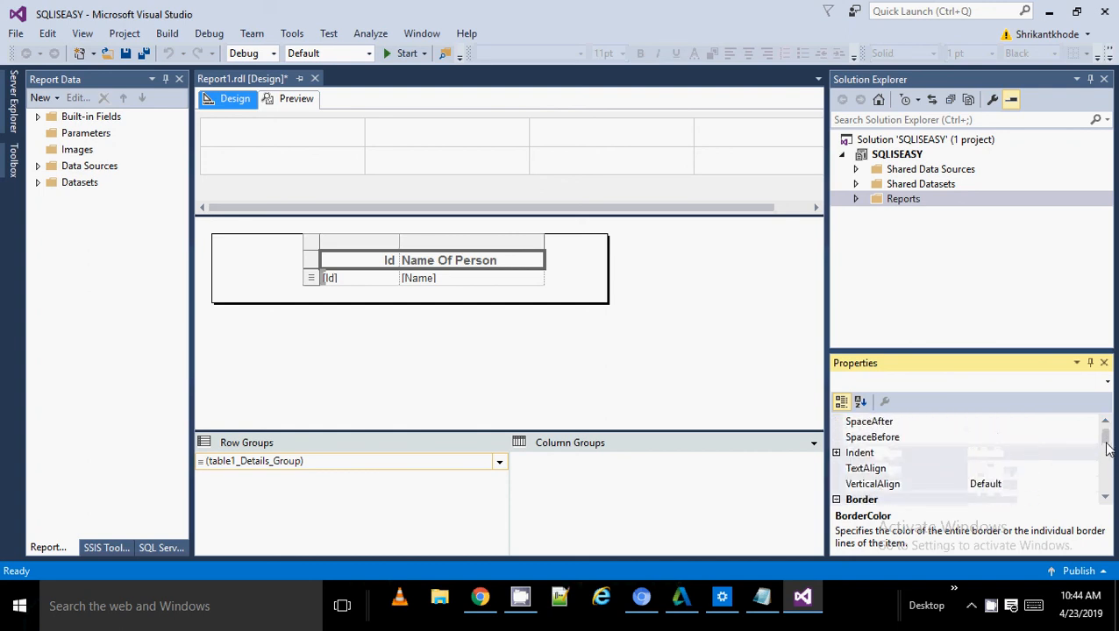
pyautogui.moveTo(1106, 446); pyautogui.dragTo(1108, 457)
pyautogui.click(1050, 453)
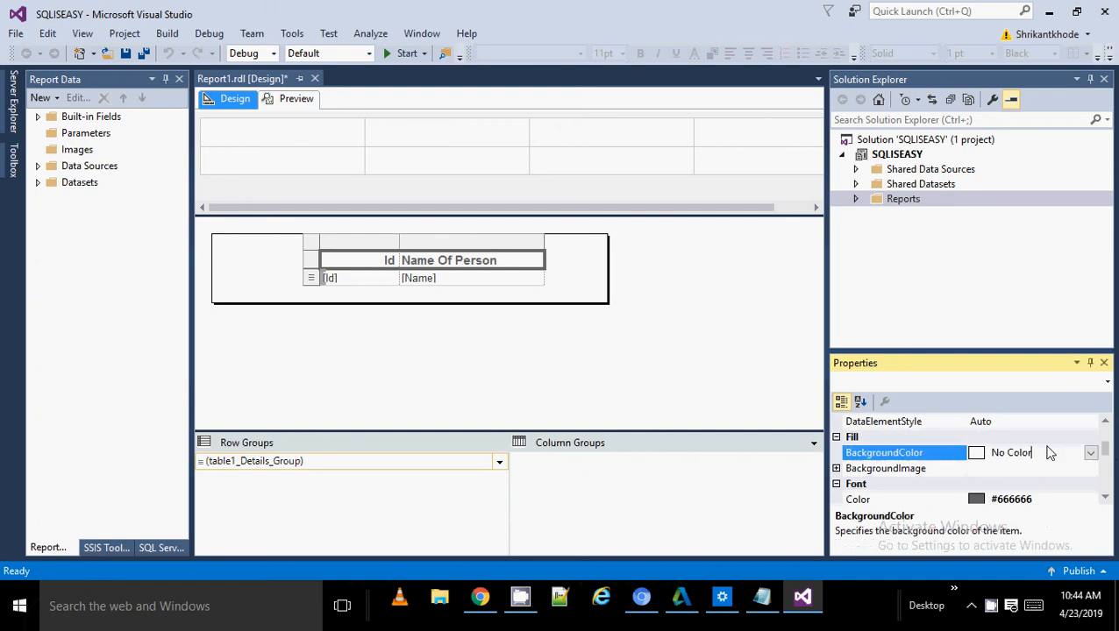
pyautogui.click(1090, 452)
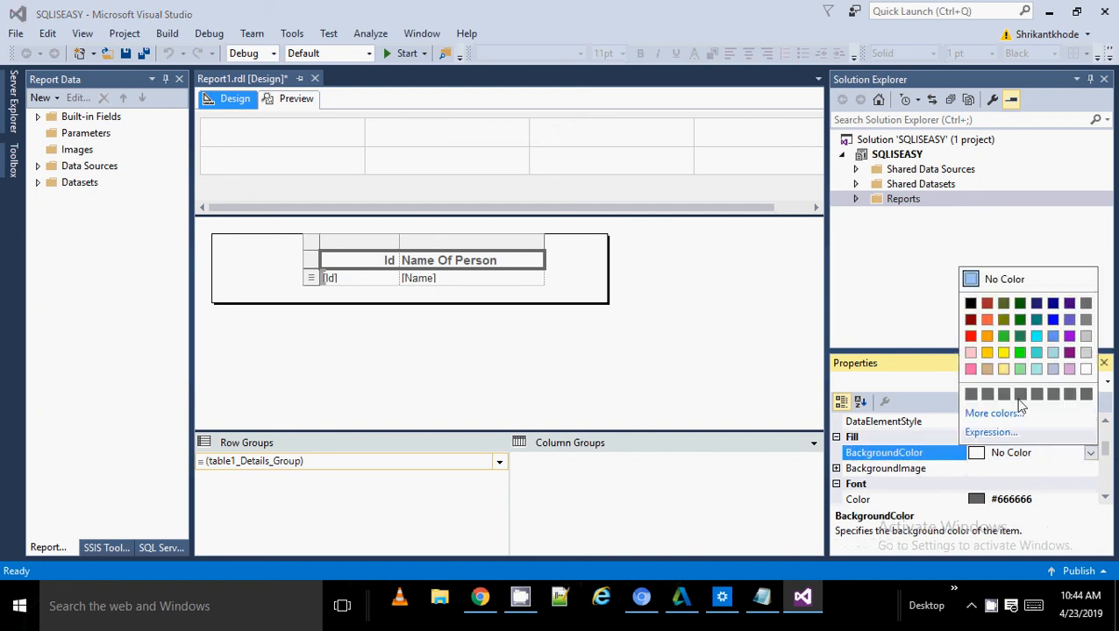
pyautogui.click(1004, 353)
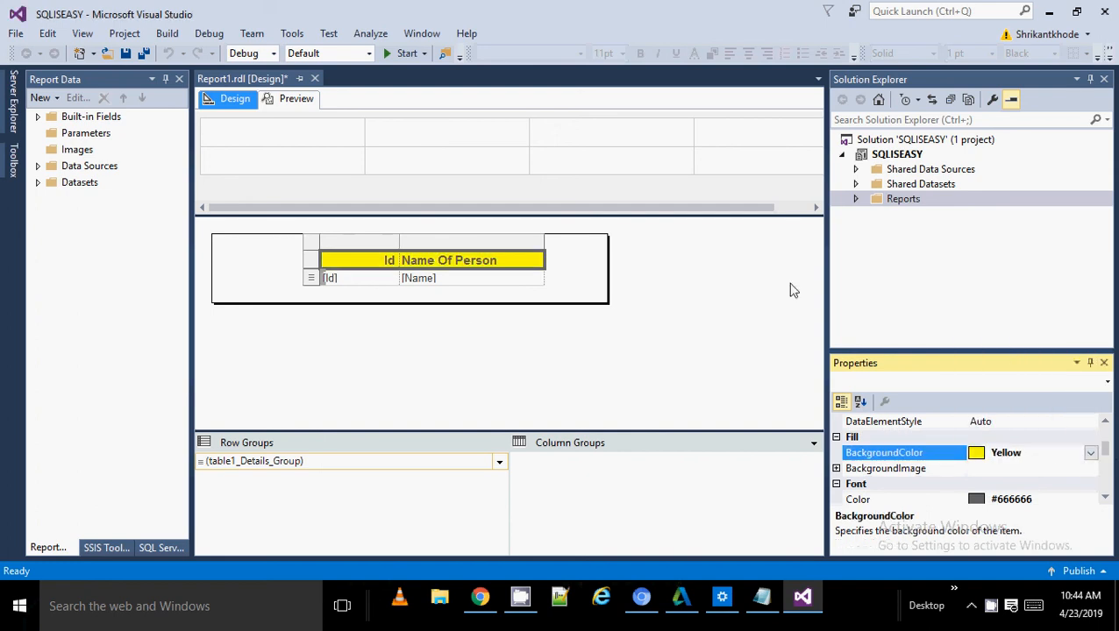
pyautogui.click(296, 99)
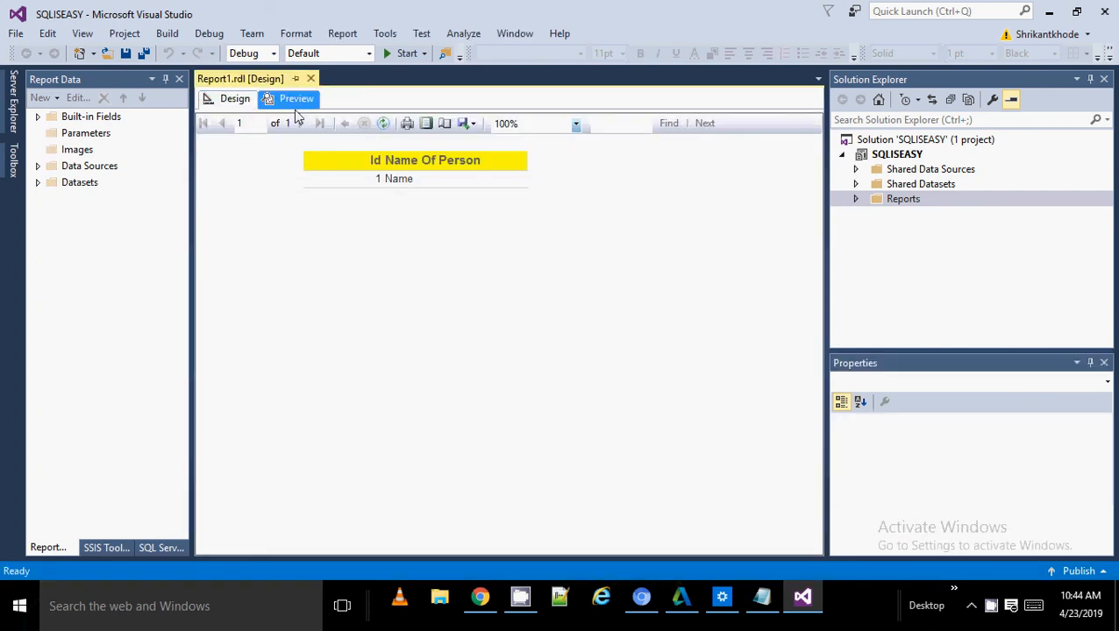
# Return to the report design, set the header cells' default border style to Solid, and preview the report
pyautogui.click(229, 101)
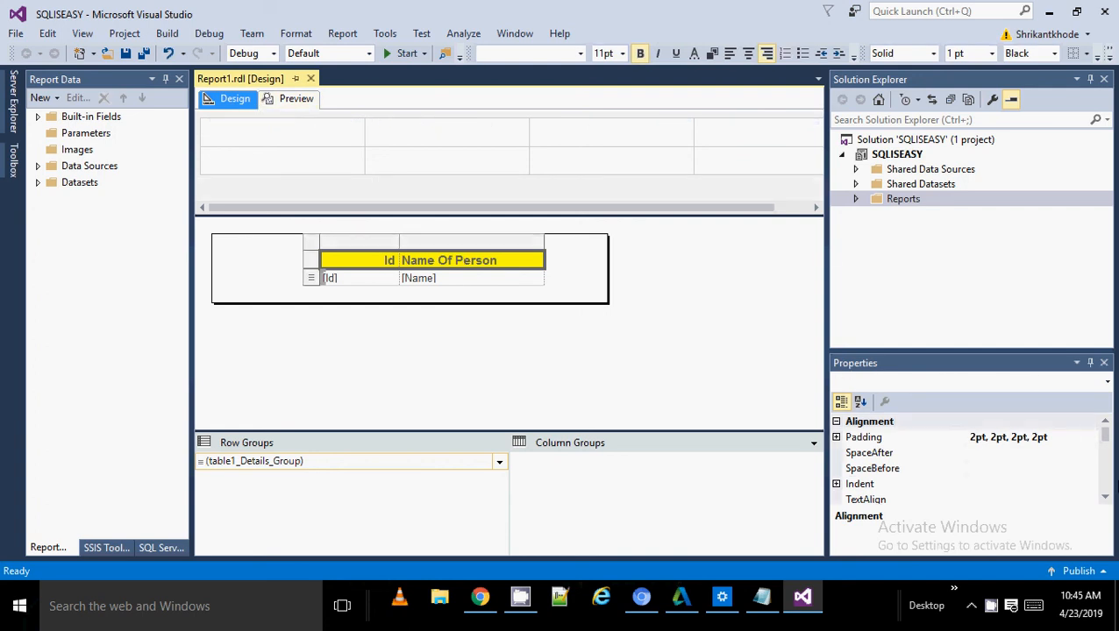
pyautogui.click(1106, 449)
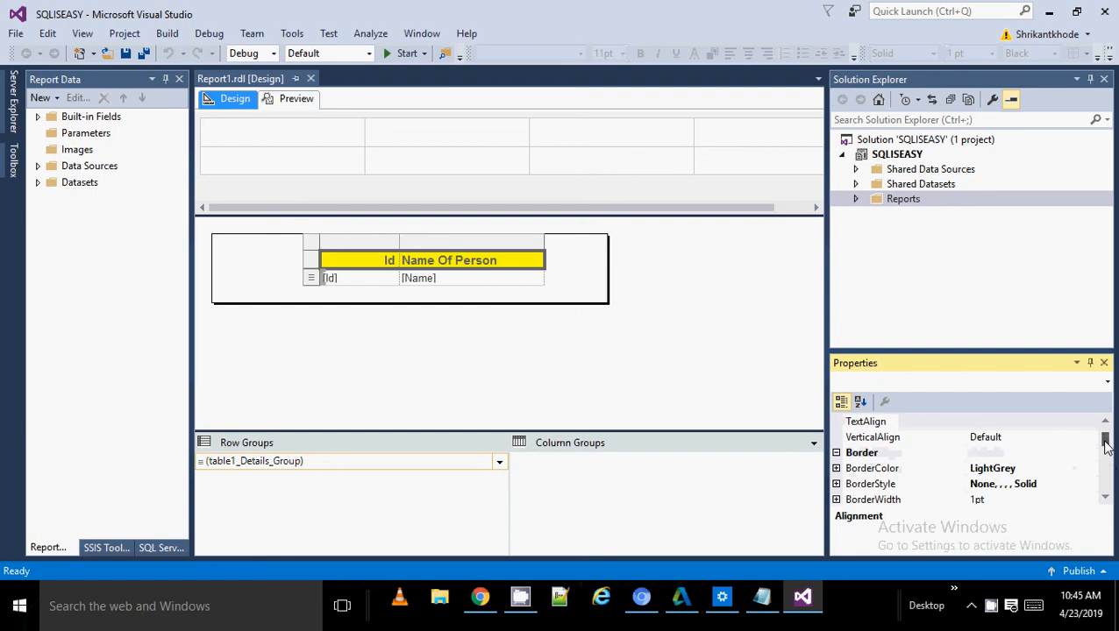
pyautogui.moveTo(1104, 441); pyautogui.dragTo(1106, 445)
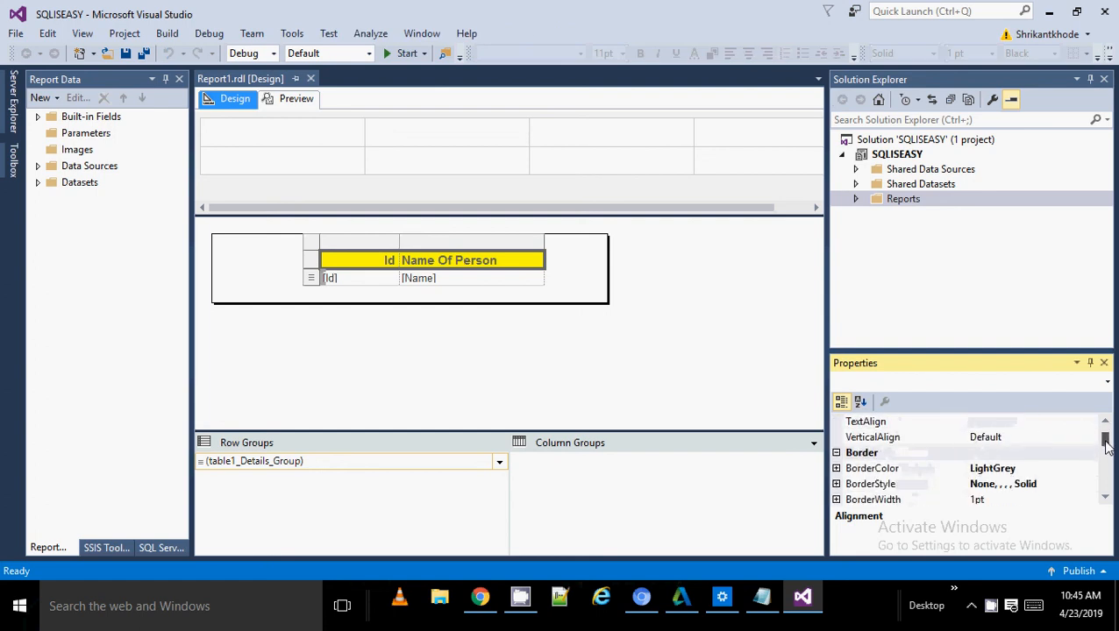
pyautogui.click(835, 476)
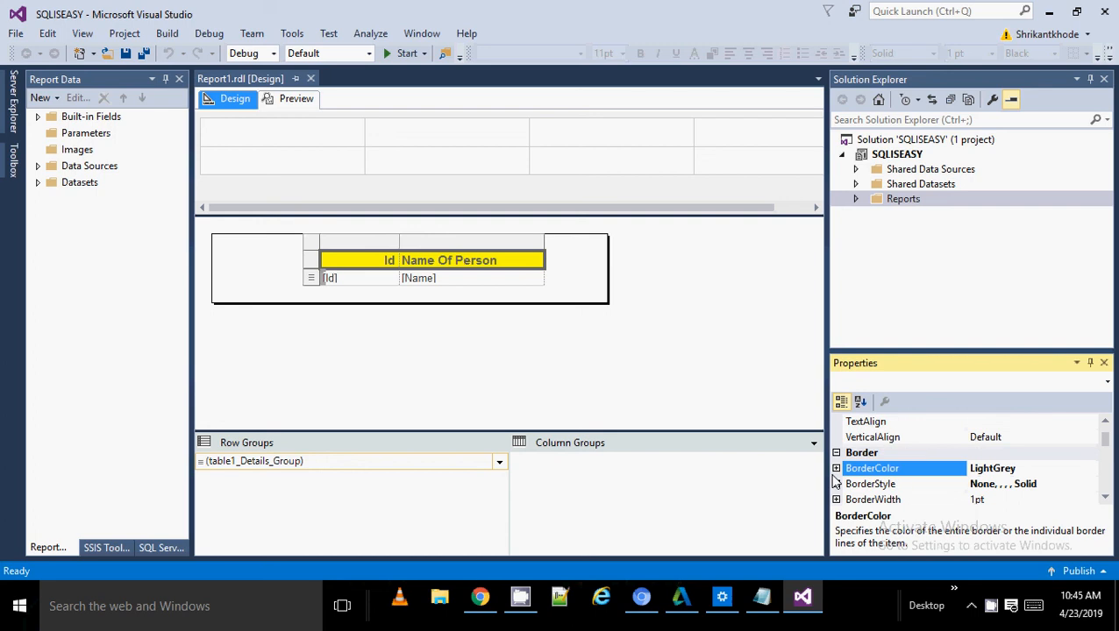
pyautogui.click(839, 486)
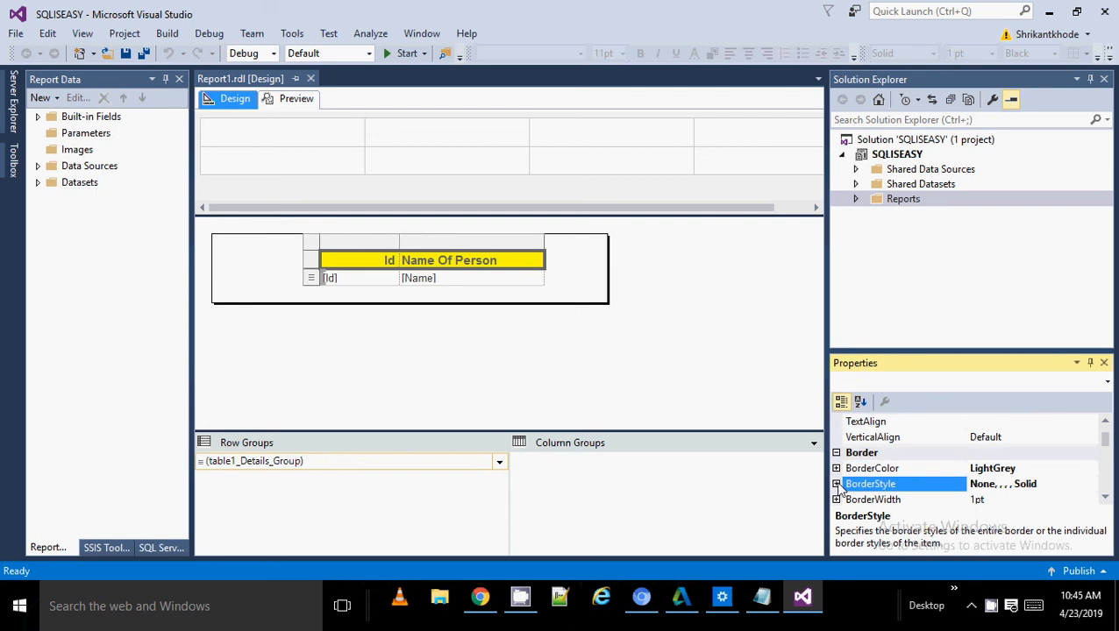
pyautogui.click(837, 485)
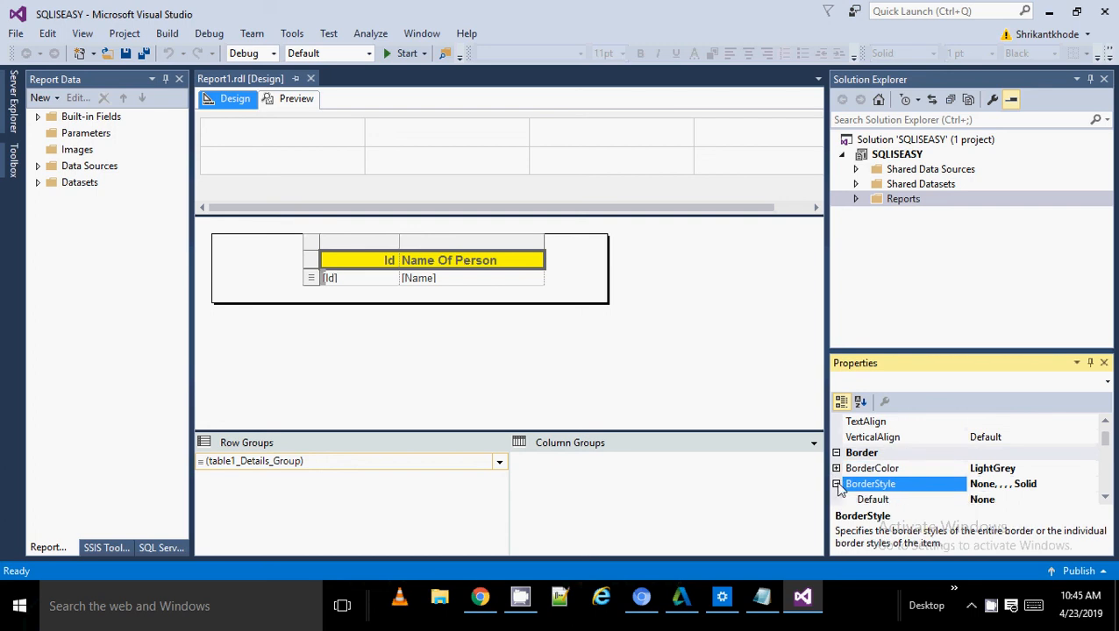
pyautogui.click(1105, 496)
pyautogui.click(1105, 496)
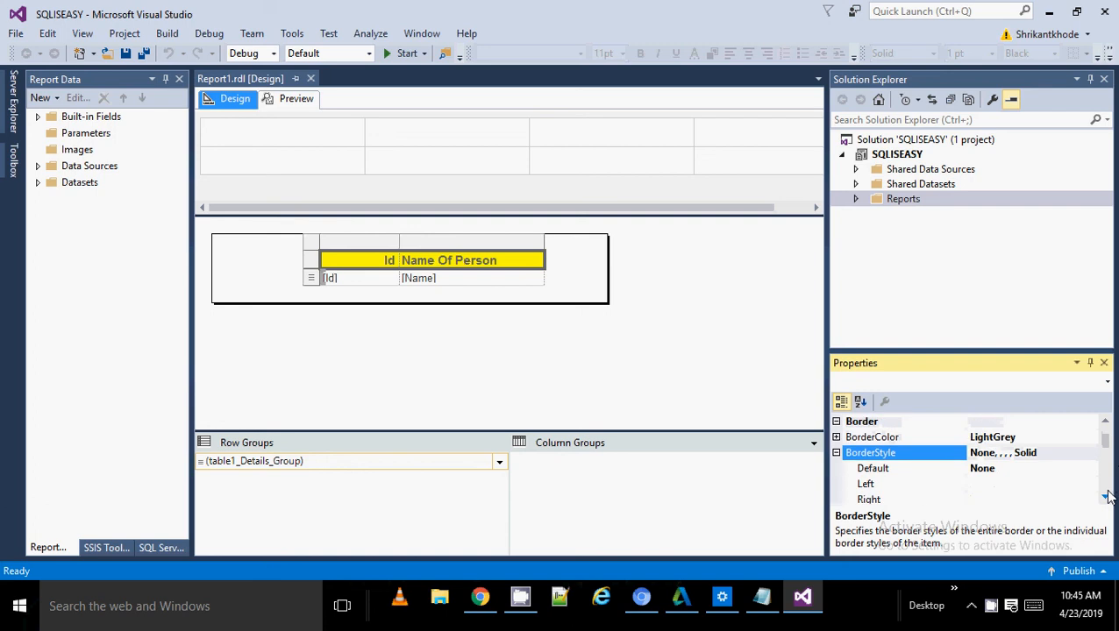
pyautogui.doubleClick(1022, 472)
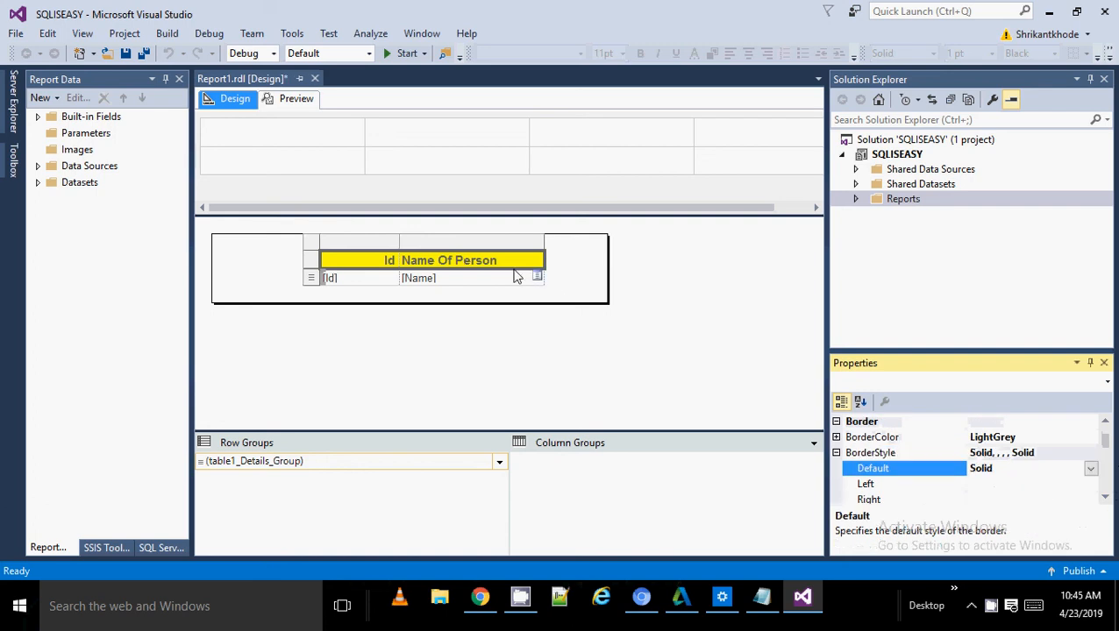
pyautogui.click(600, 269)
pyautogui.click(308, 100)
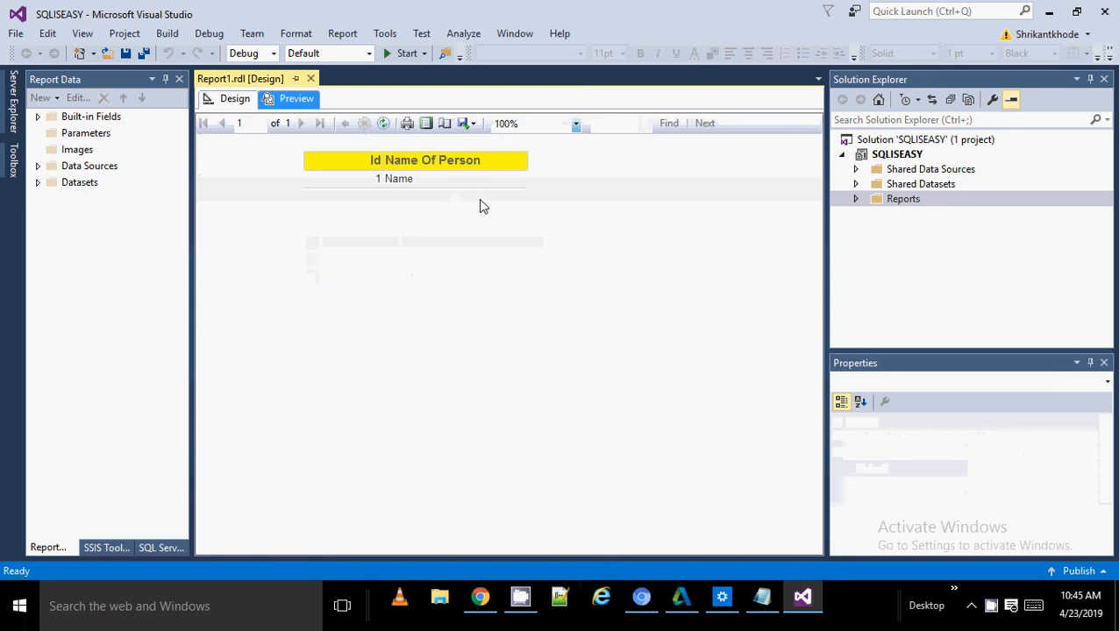
# Return to the report design and examine the data source and query in the properties of the report's DataSet1
pyautogui.click(237, 99)
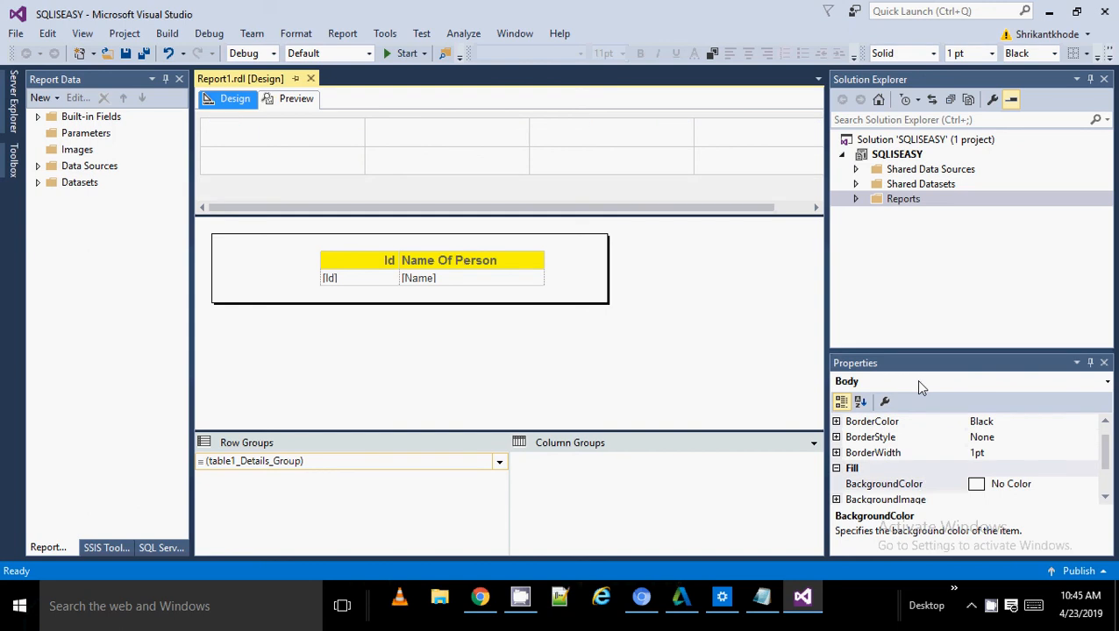
pyautogui.click(37, 183)
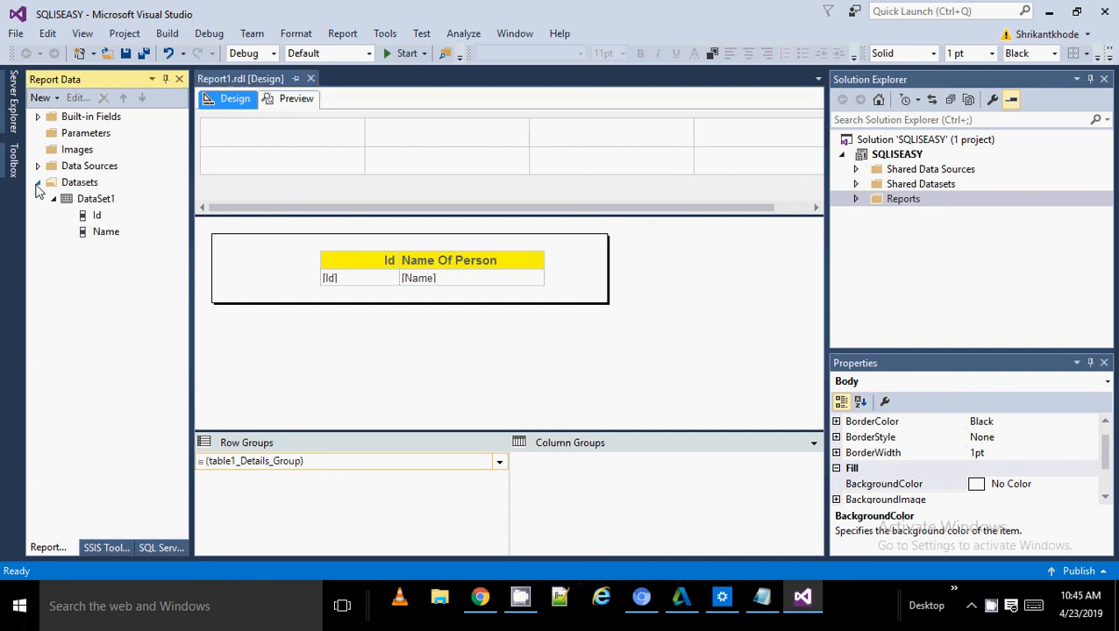
pyautogui.doubleClick(97, 202)
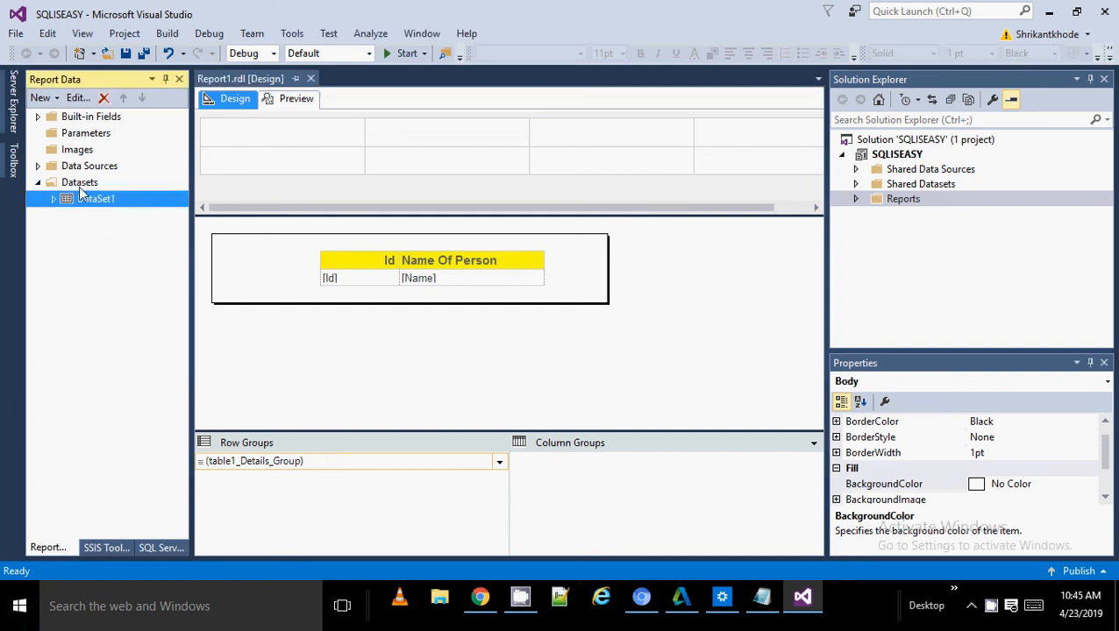
pyautogui.doubleClick(96, 200)
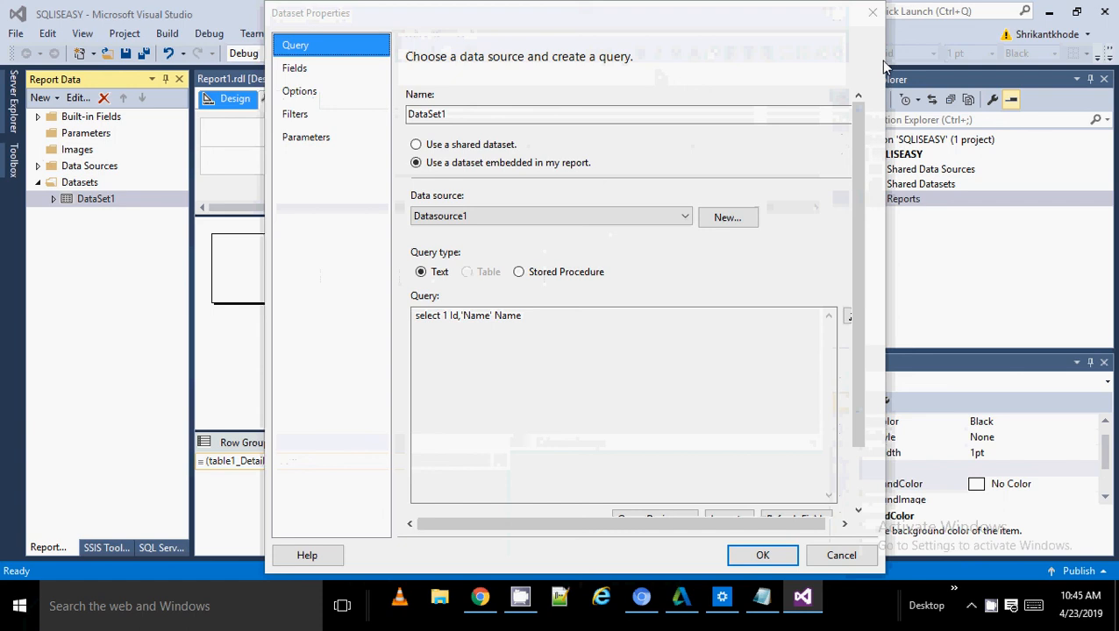
pyautogui.click(872, 12)
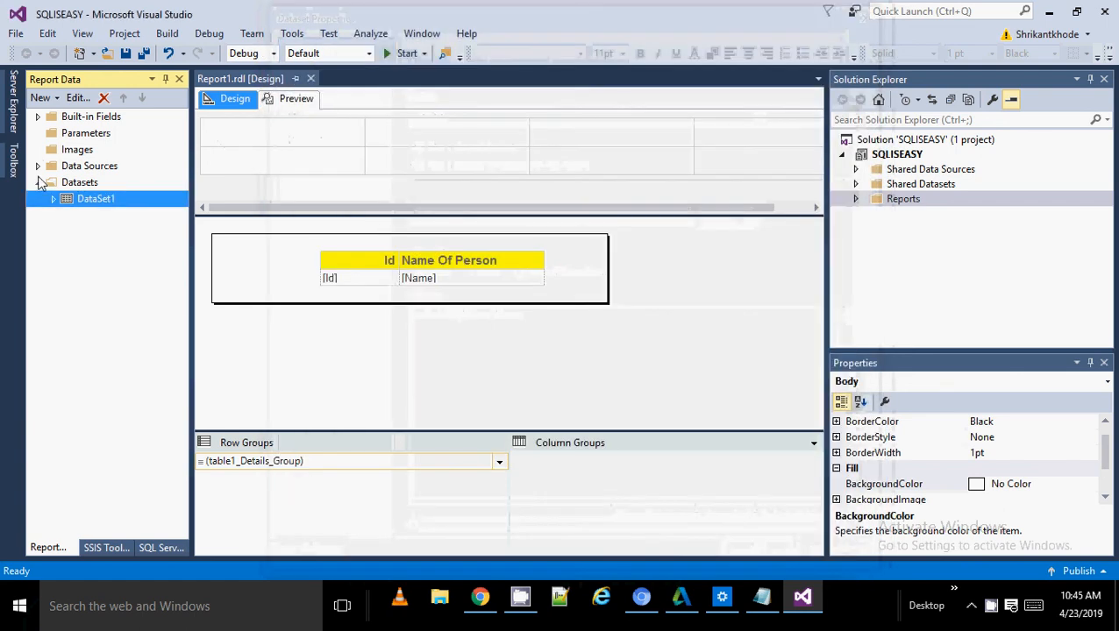
# Expand the report's data sources and DataSet1, and place the Id field in the report body beside the table
pyautogui.click(37, 166)
pyautogui.click(84, 184)
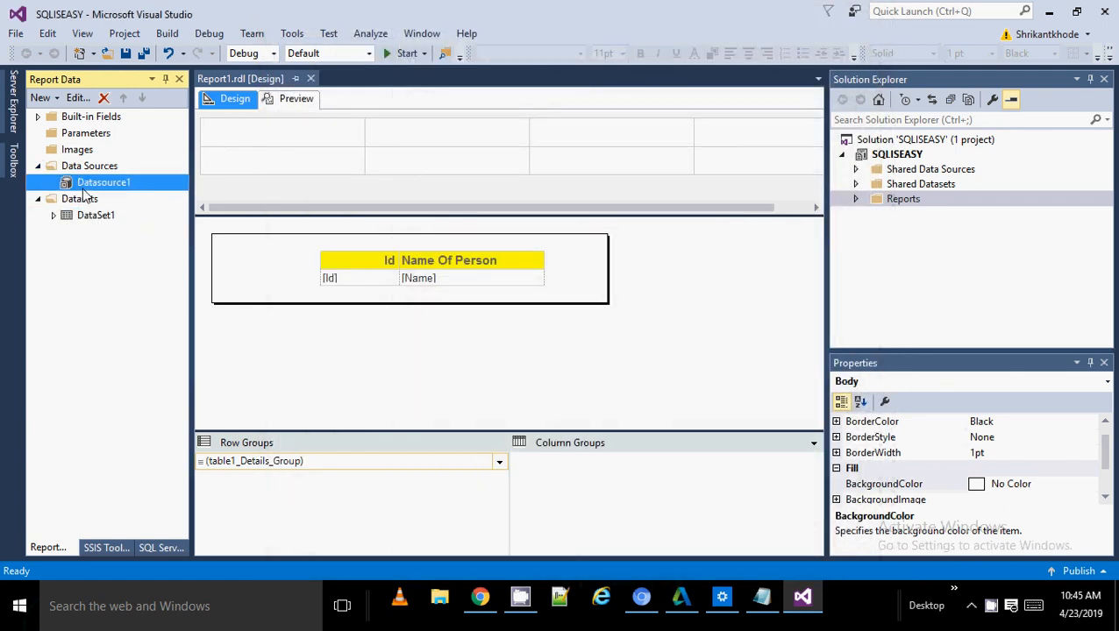
pyautogui.click(55, 215)
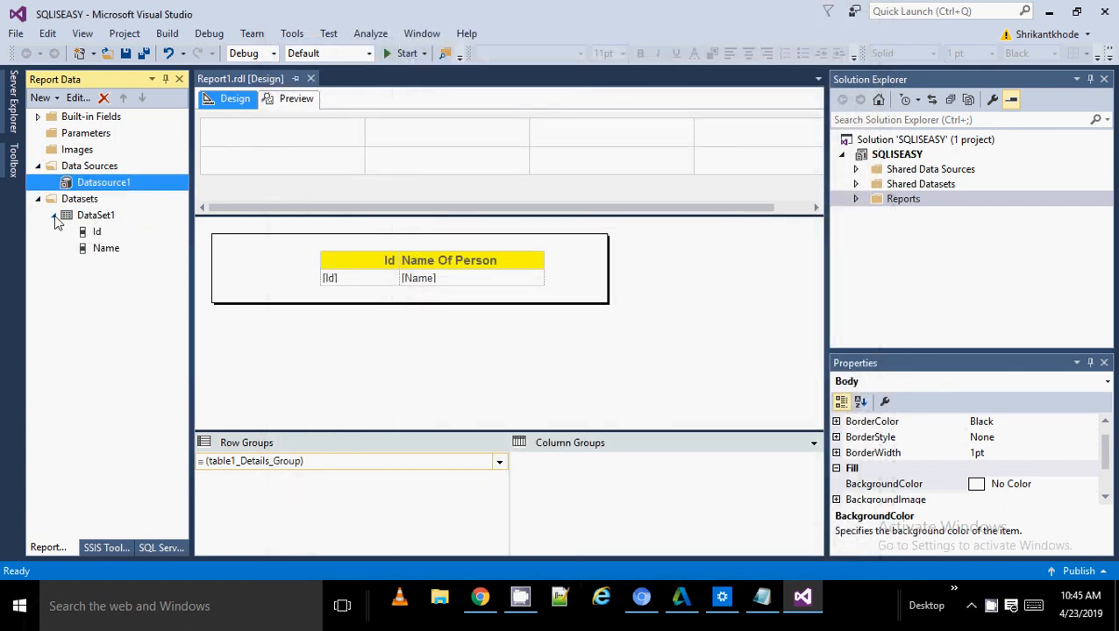
pyautogui.moveTo(98, 234); pyautogui.dragTo(267, 278)
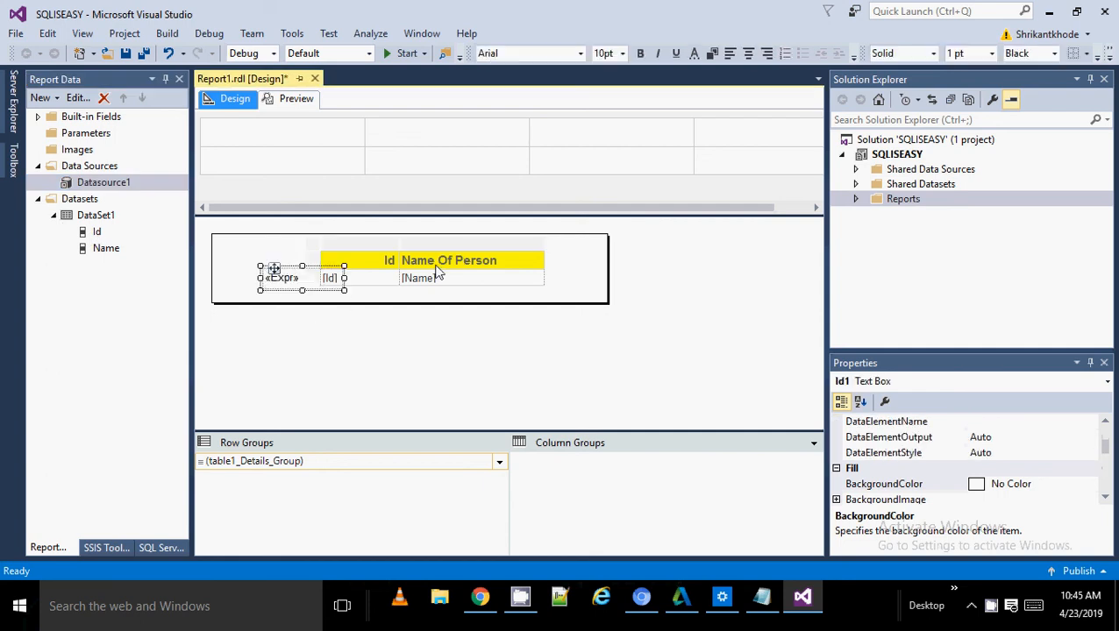
# Clear the Id and Name fields from the table's detail row, delete the separate Id text box, and preview the report
pyautogui.click(385, 280)
pyautogui.press('Delete')
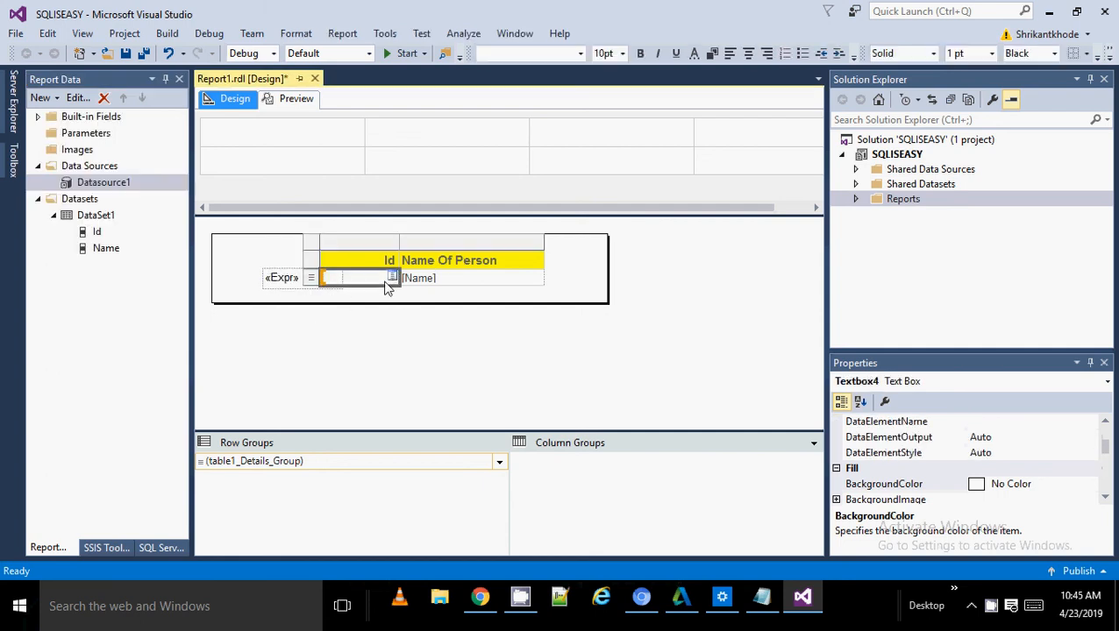
pyautogui.click(462, 279)
pyautogui.press('Delete')
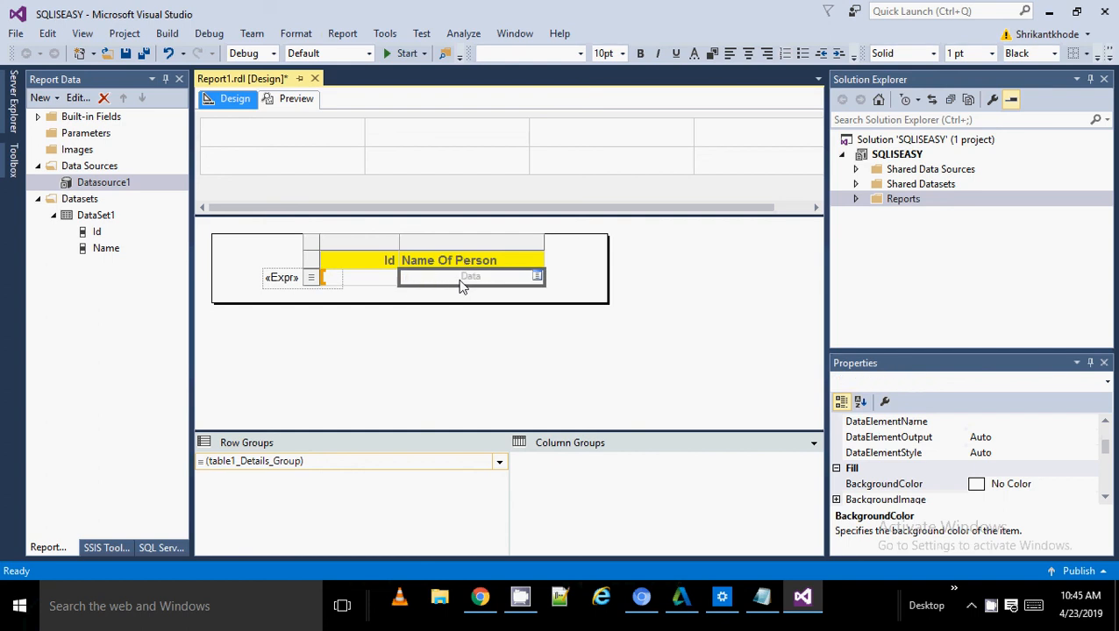
pyautogui.click(290, 289)
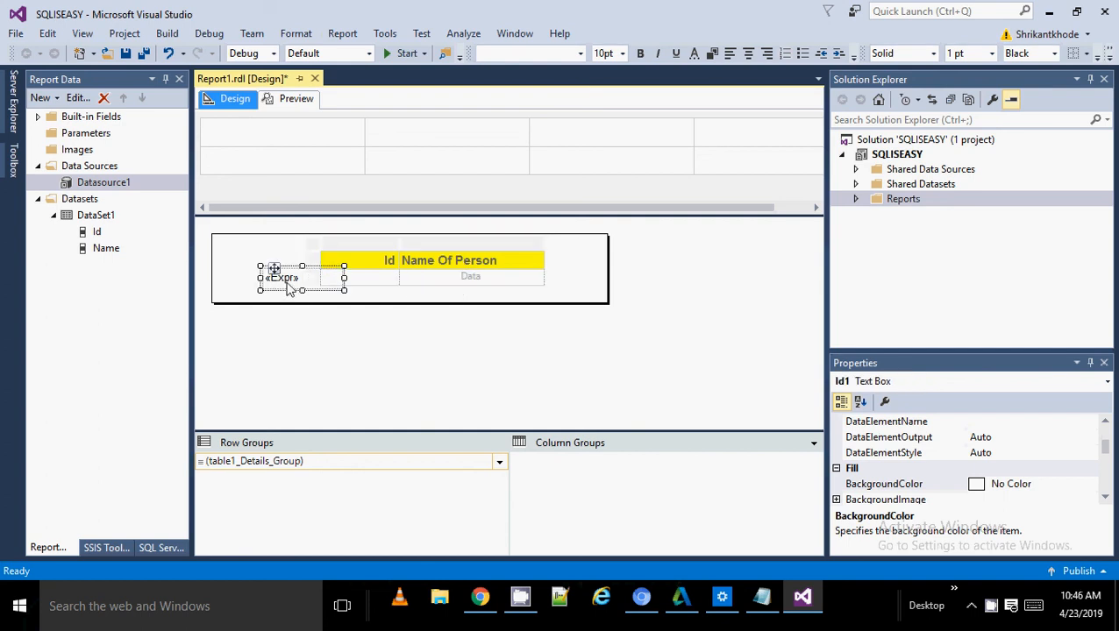
pyautogui.press('Delete')
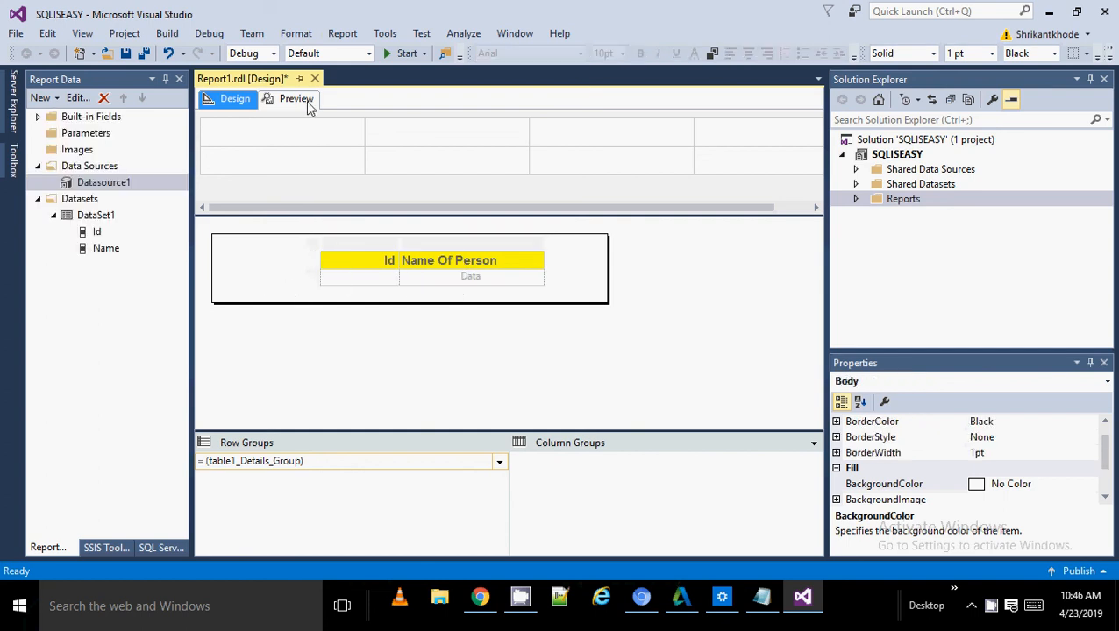
pyautogui.click(296, 99)
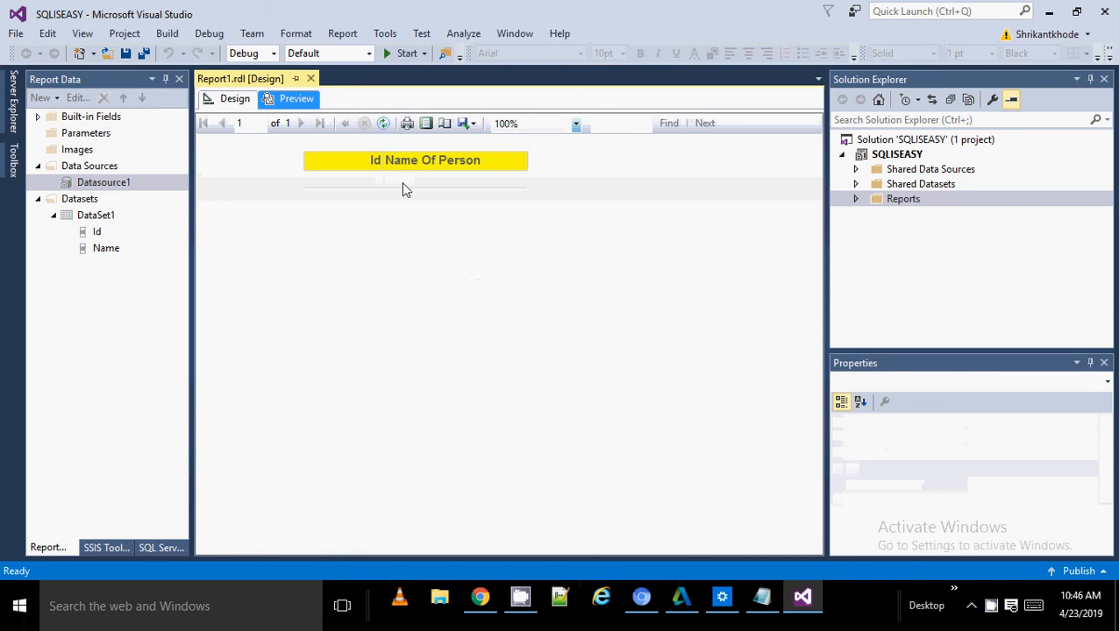
# Return to the report design and review the query in DataSet1's properties without changing it
pyautogui.click(230, 101)
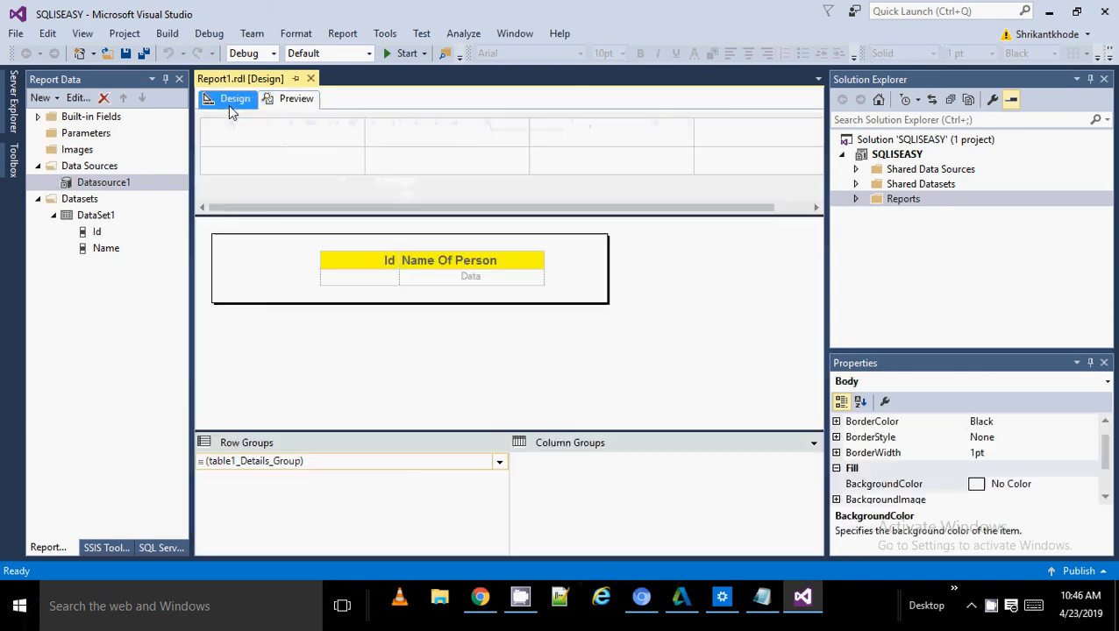
pyautogui.doubleClick(98, 219)
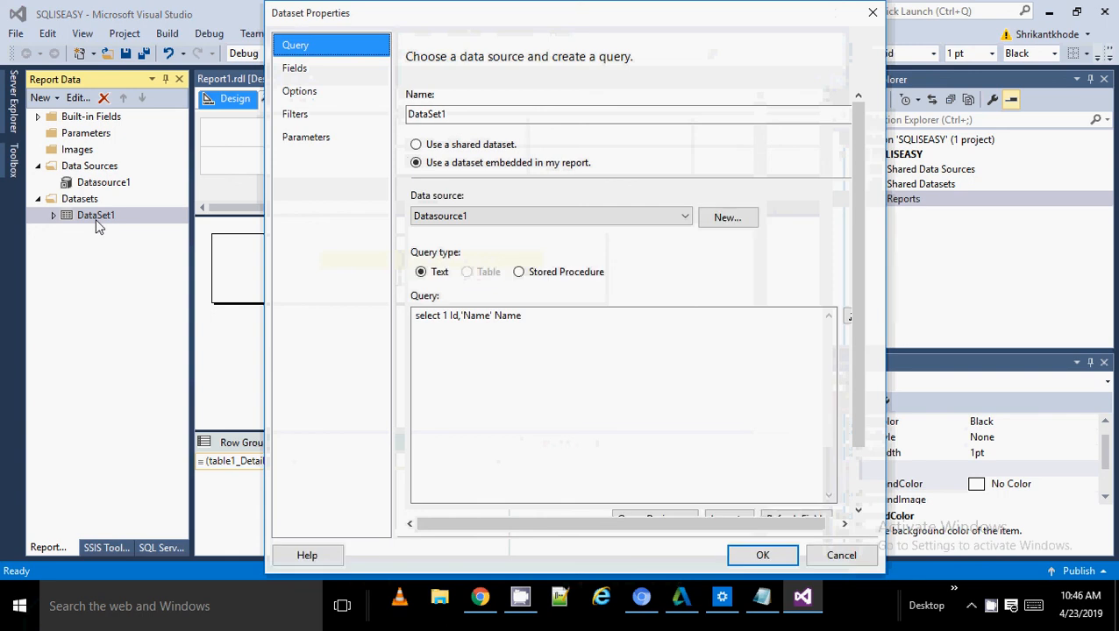
pyautogui.click(840, 555)
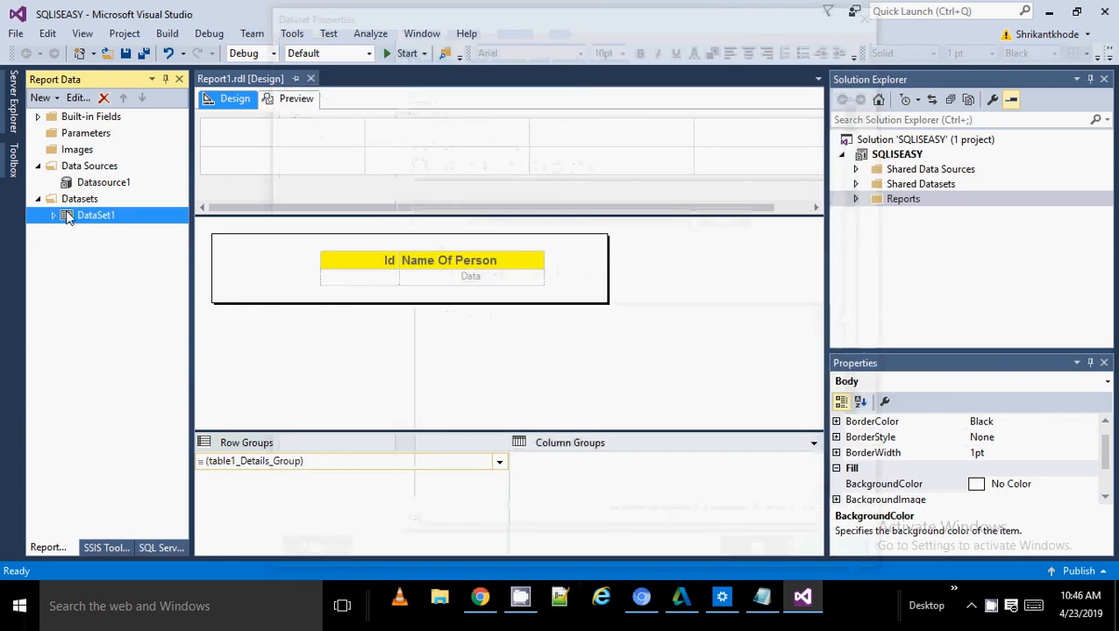
# Insert DataSet1's Id and Name fields as new columns before the table's existing Id and Name Of Person columns
pyautogui.click(55, 216)
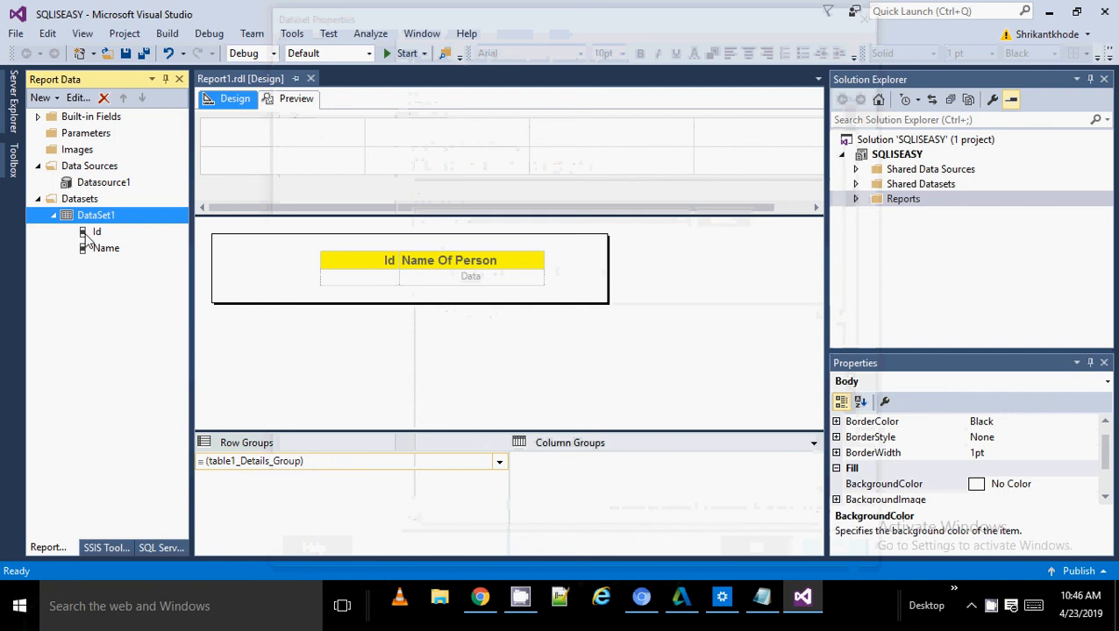
pyautogui.moveTo(93, 237); pyautogui.dragTo(342, 285)
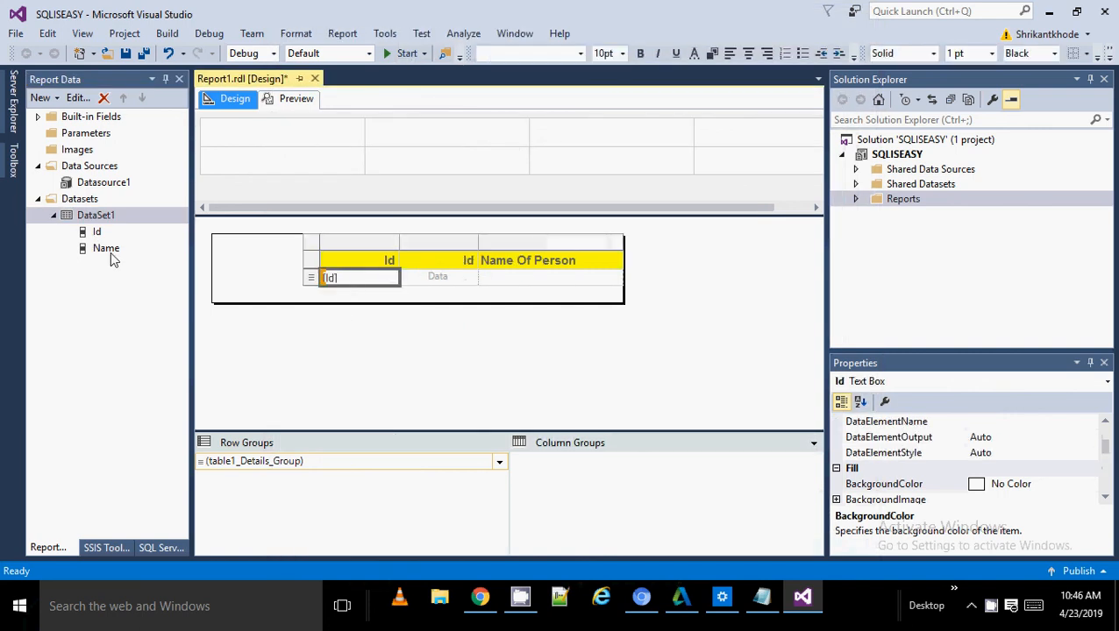
pyautogui.moveTo(109, 251); pyautogui.dragTo(449, 296)
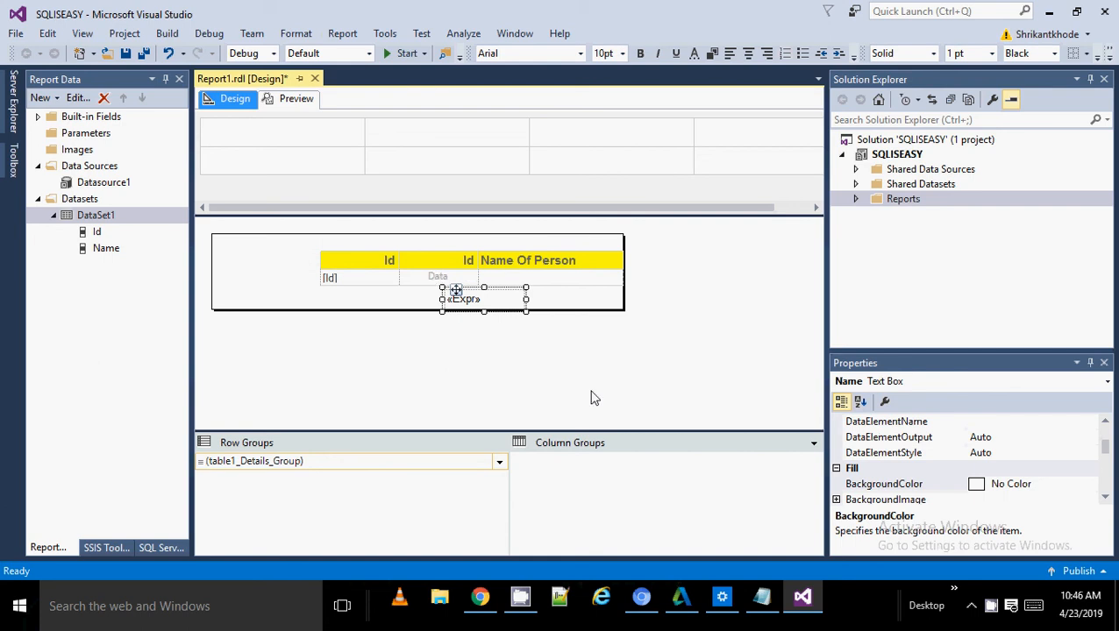
pyautogui.hotkey('ctrl', 'z')
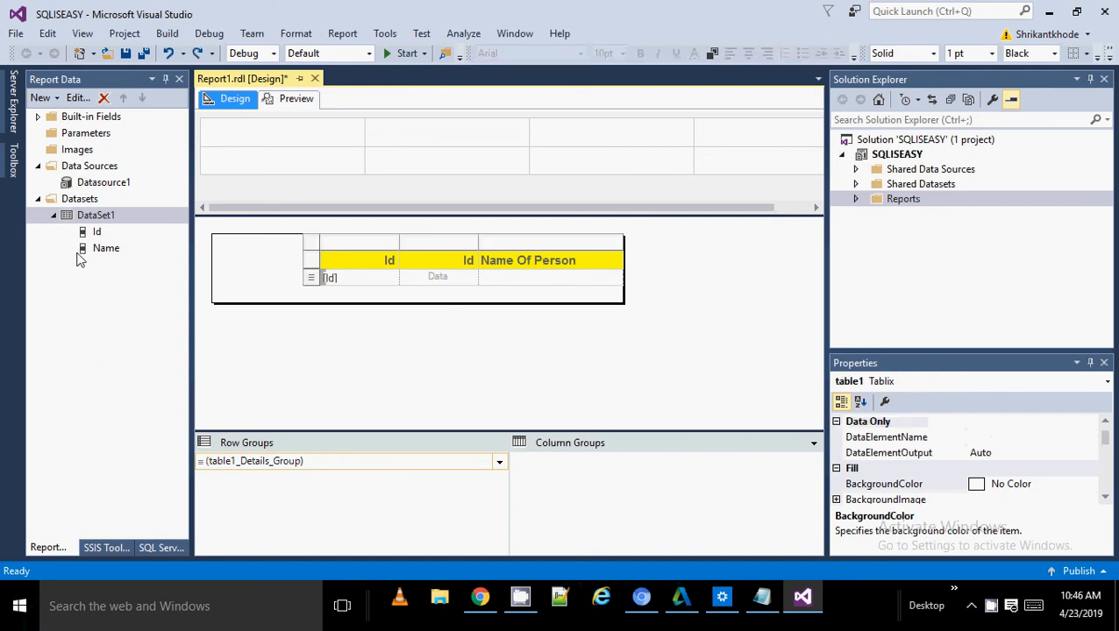
pyautogui.click(105, 250)
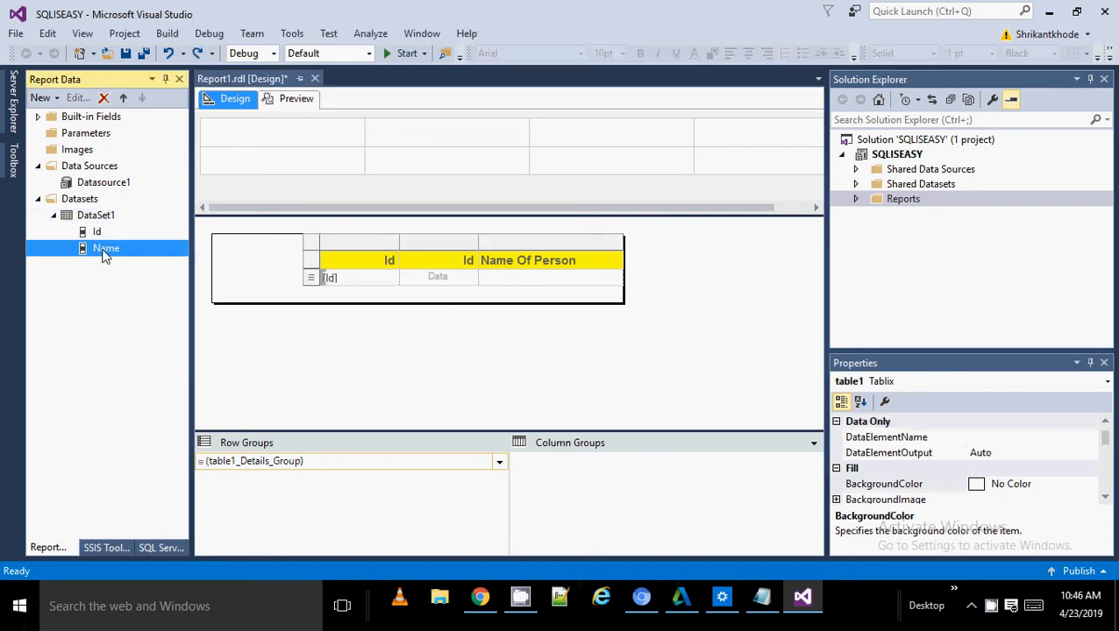
pyautogui.moveTo(104, 253); pyautogui.dragTo(412, 290)
# Assign the Id field to the empty detail cells of the original Id and Name Of Person columns, and preview the report
pyautogui.click(529, 254)
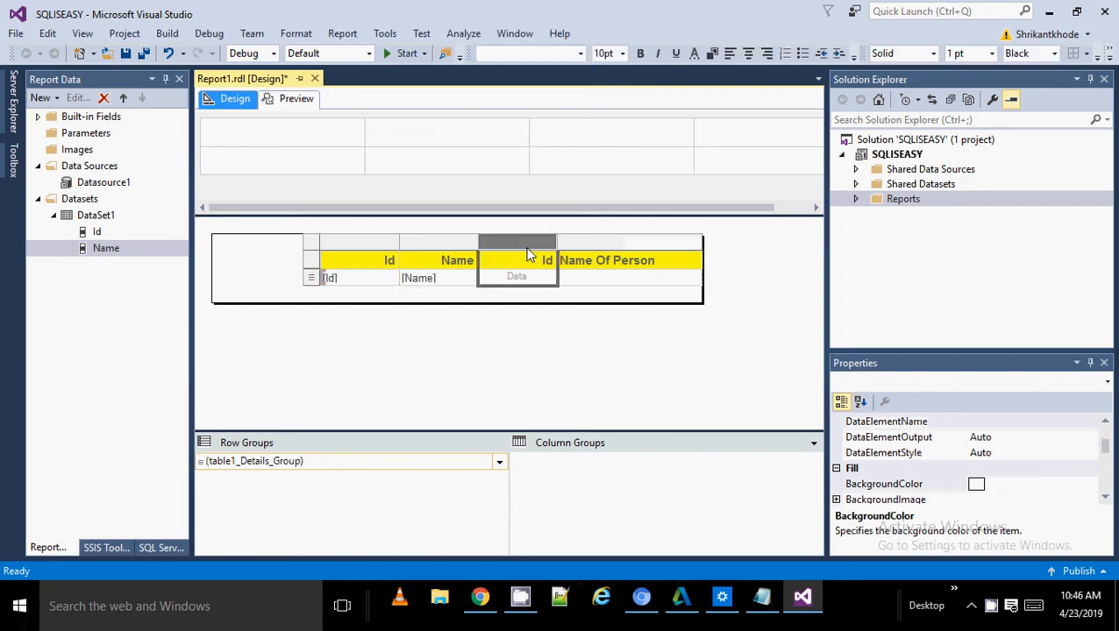
pyautogui.click(534, 278)
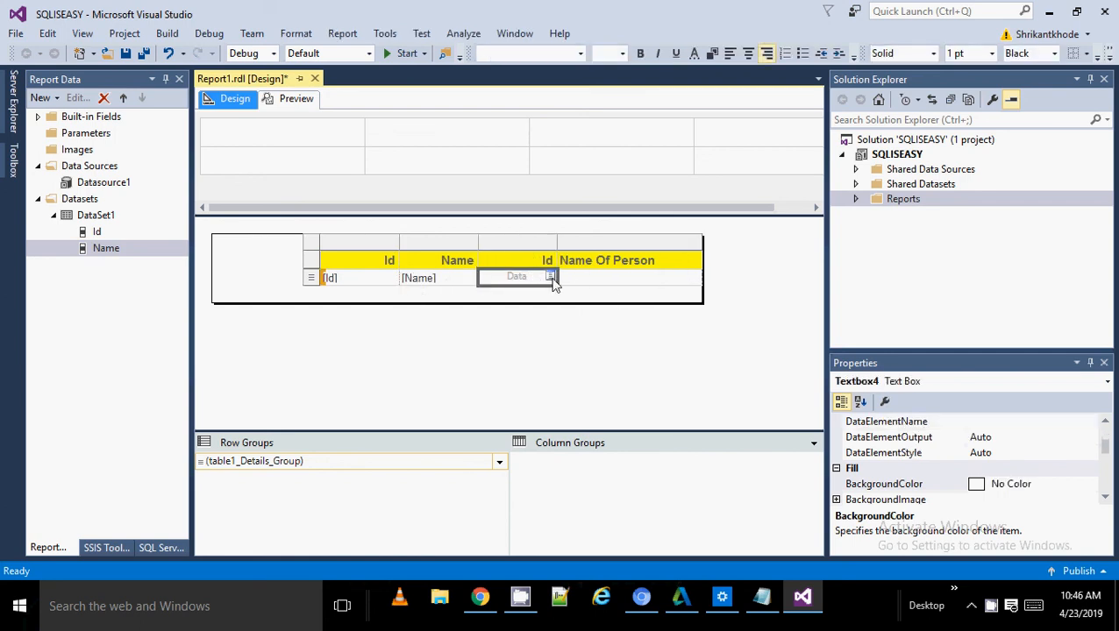
pyautogui.click(551, 277)
pyautogui.click(575, 294)
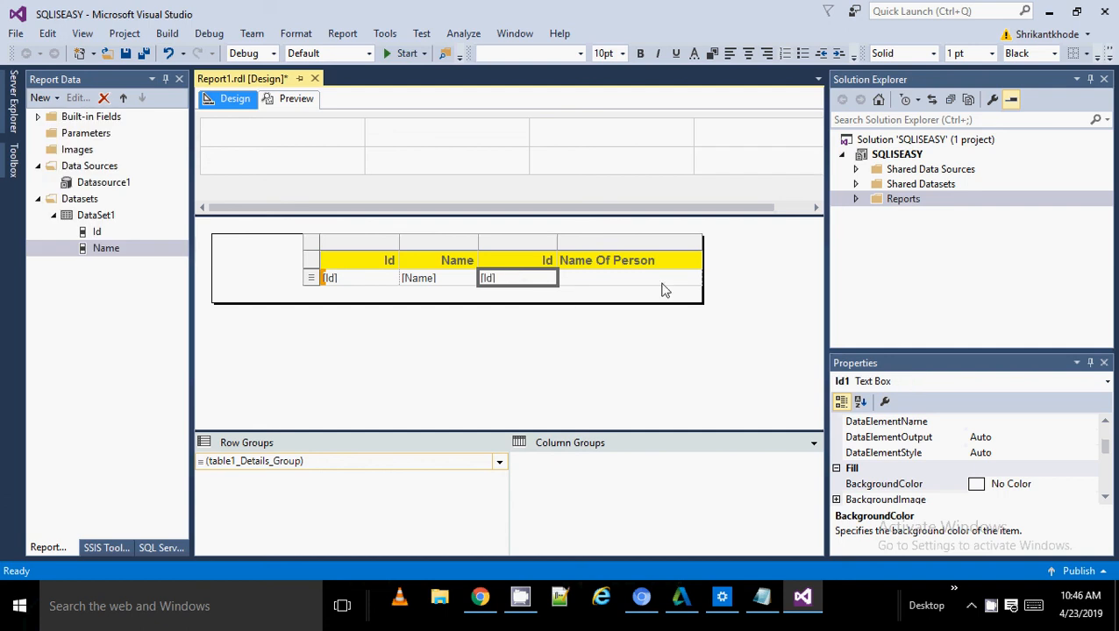
pyautogui.click(694, 277)
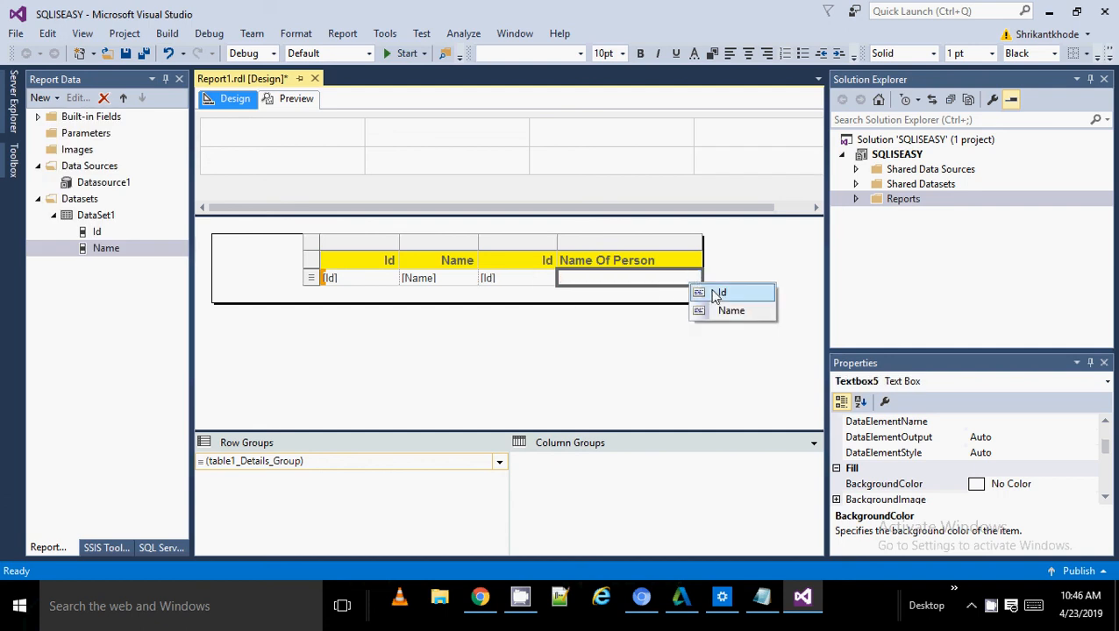
pyautogui.click(716, 294)
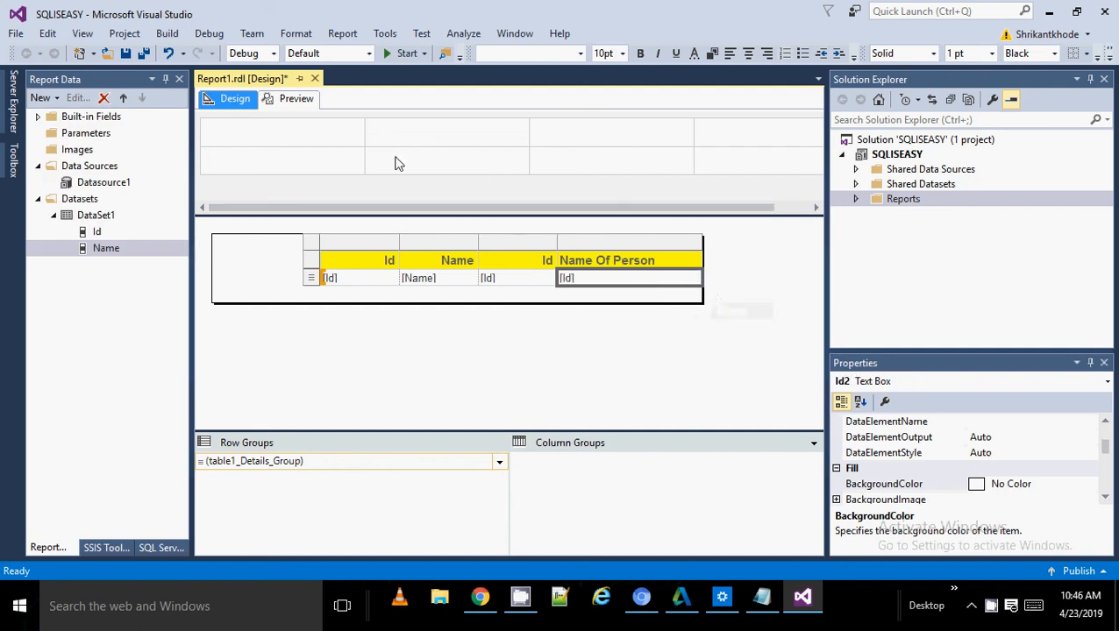
pyautogui.click(297, 99)
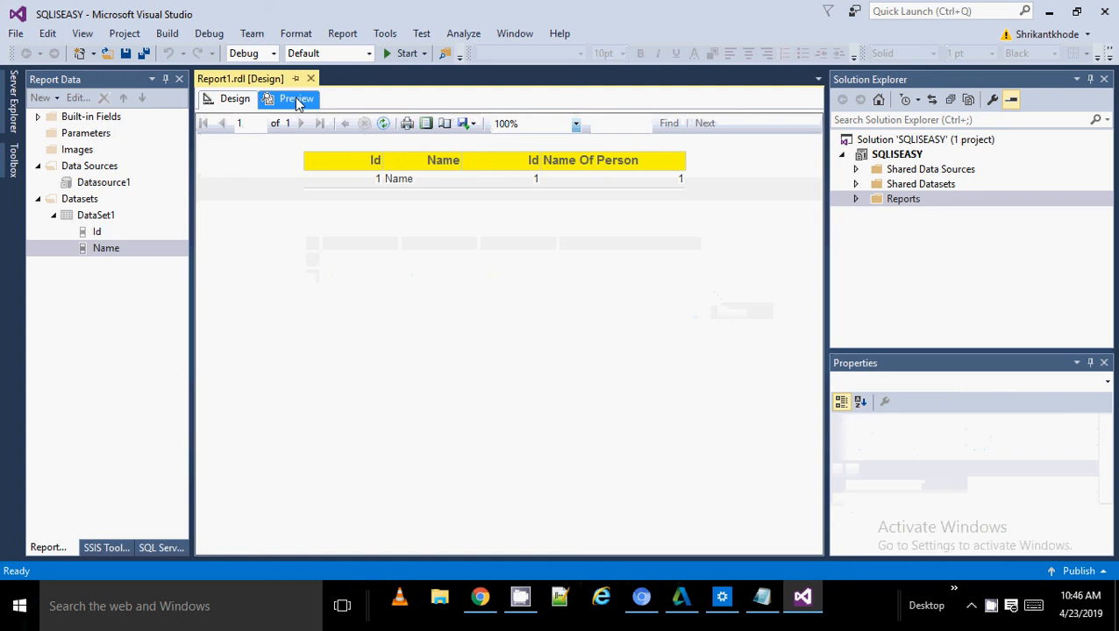